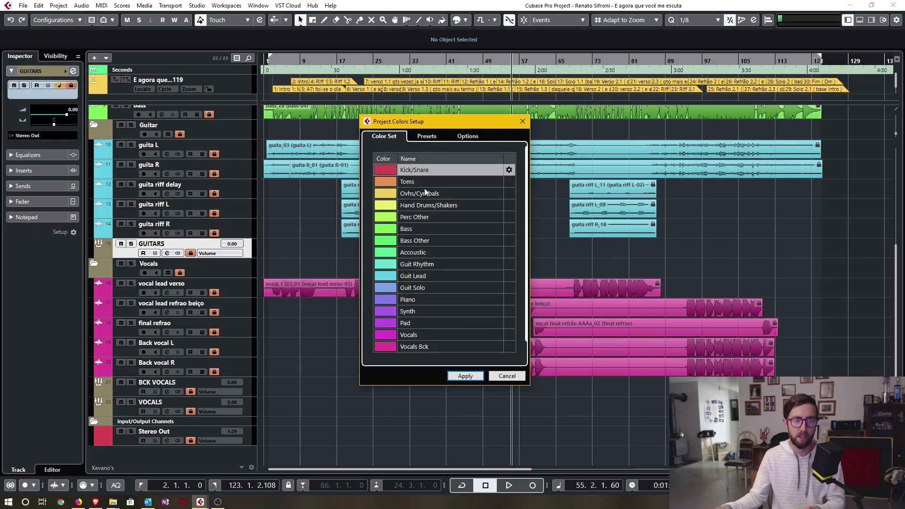
# - Apply the project color setup and look over the finished color-coded track list from the Drums folder to the vocals
pyautogui.click(464, 376)
pyautogui.scroll(5, 377, 371)
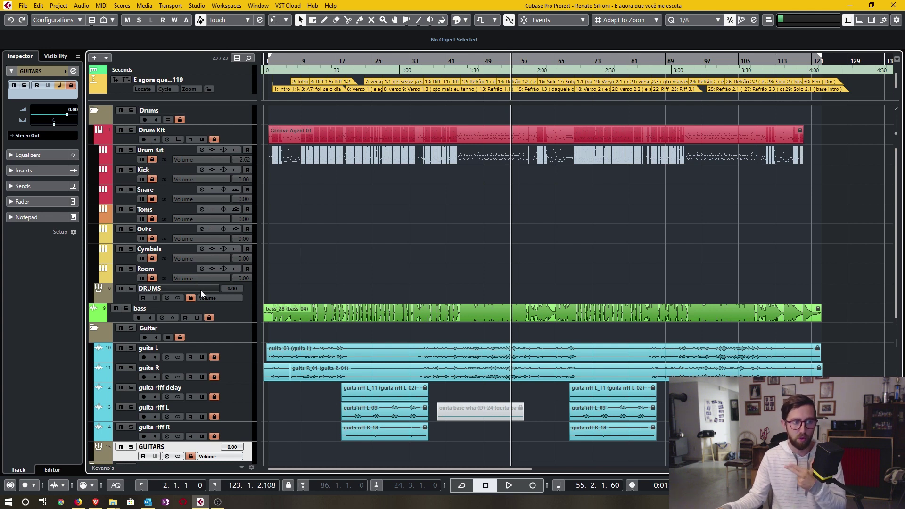
pyautogui.scroll(-5, 366, 289)
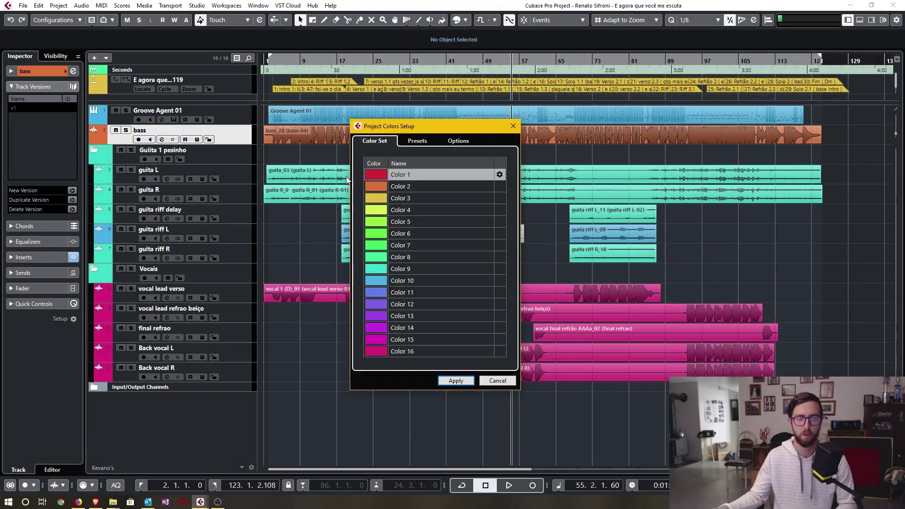
# - Cancel the open color dialog, view the default palette in the Colorize tool, and reopen the Project Colors Setup
pyautogui.click(496, 381)
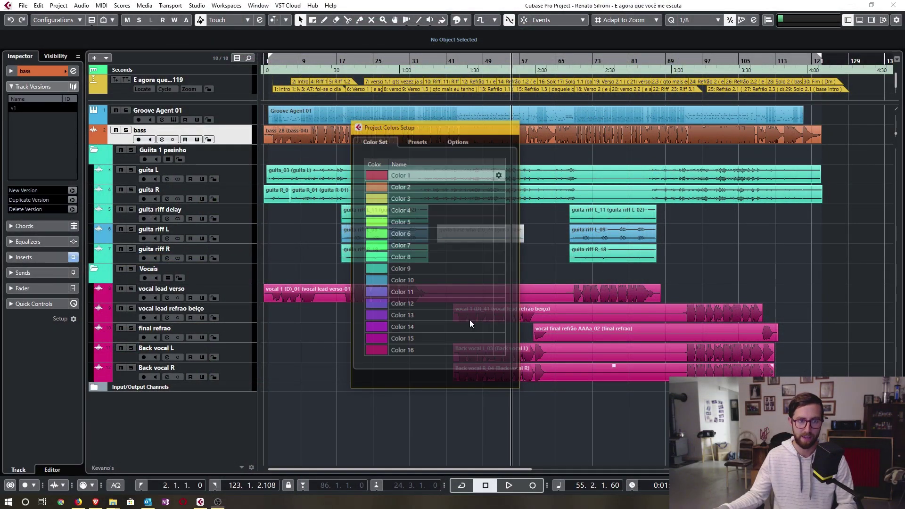
pyautogui.click(462, 19)
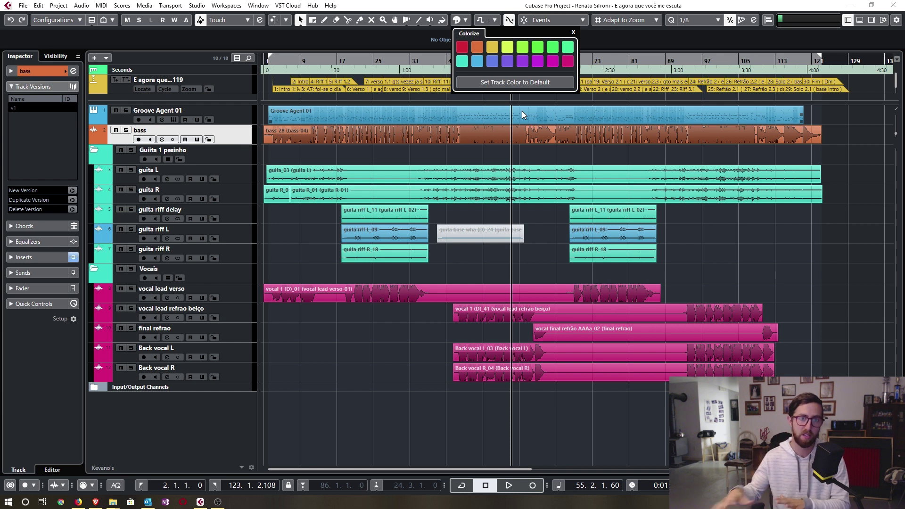
pyautogui.click(59, 6)
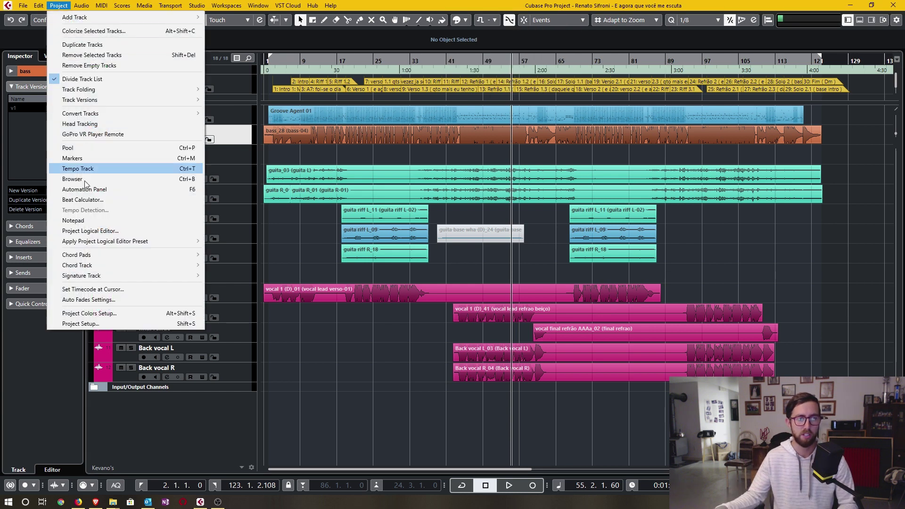
pyautogui.click(123, 316)
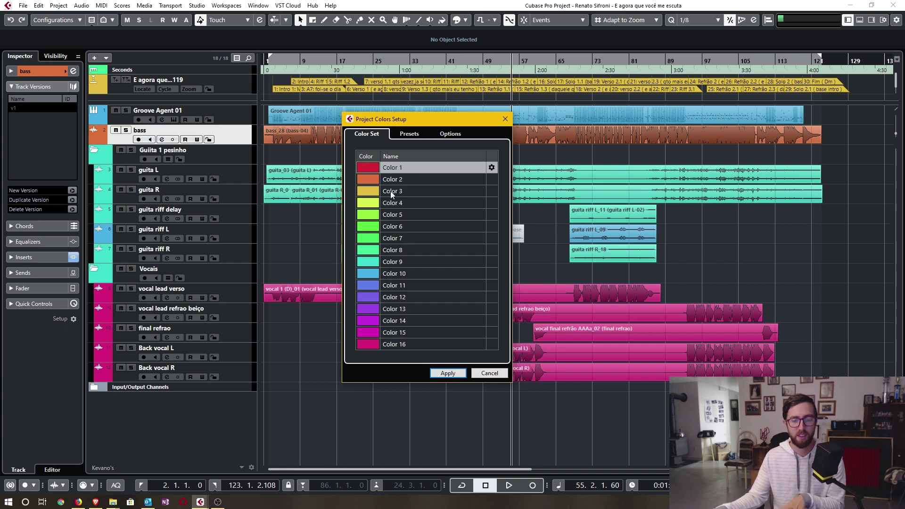
# - Preview a new color set preset with 16 basic colors and 4 color tints
pyautogui.click(411, 135)
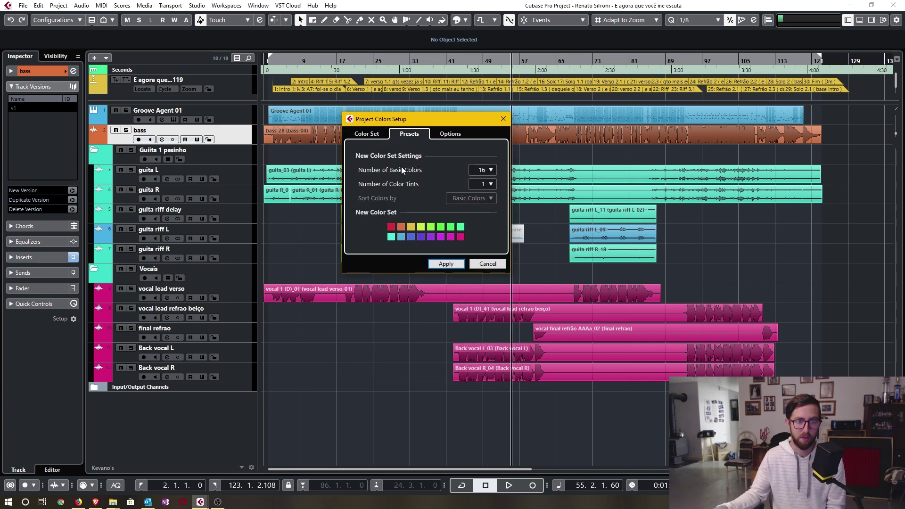
pyautogui.click(492, 171)
pyautogui.click(494, 159)
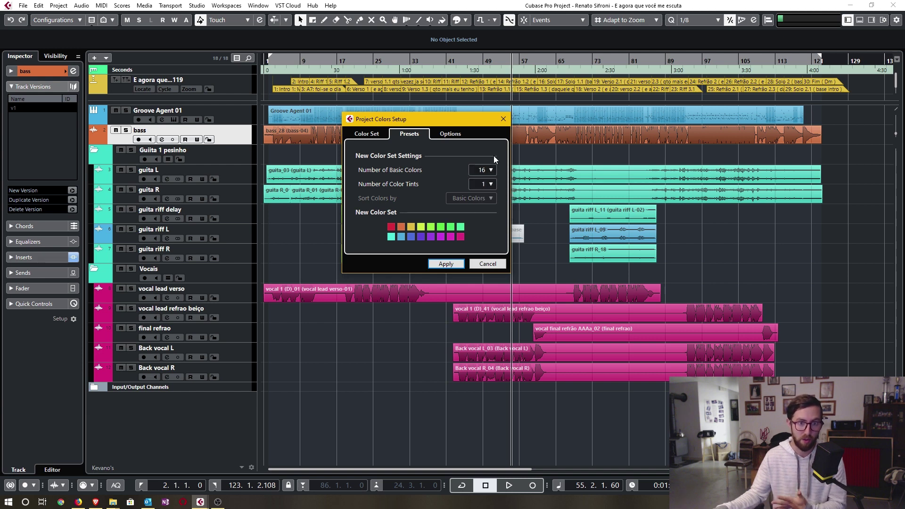
pyautogui.click(491, 183)
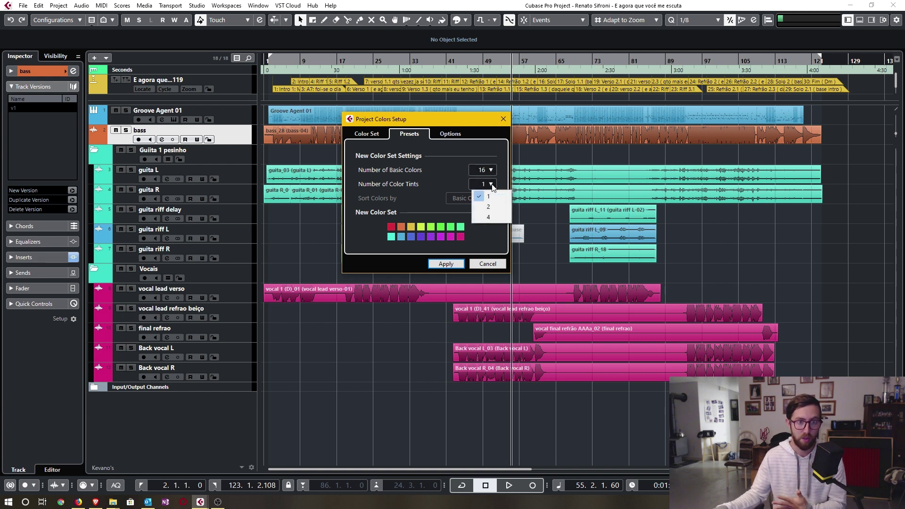
pyautogui.click(497, 220)
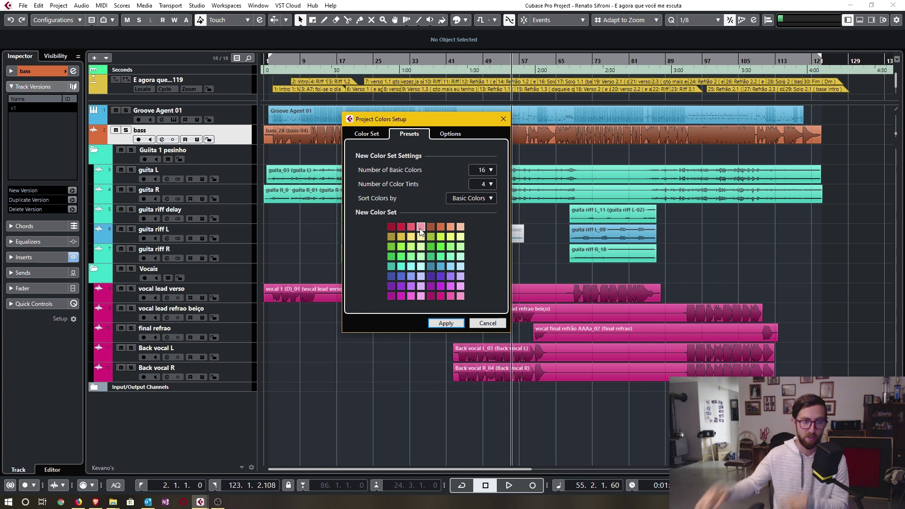
# - Try sorting the preset colors by Color Tints, then restore the Basic Colors sorting and a single color tint
pyautogui.click(472, 198)
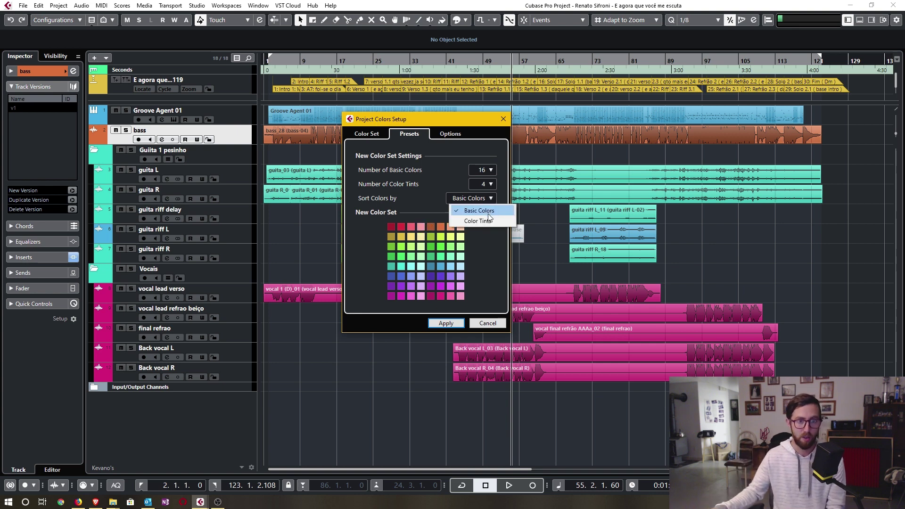
pyautogui.click(481, 221)
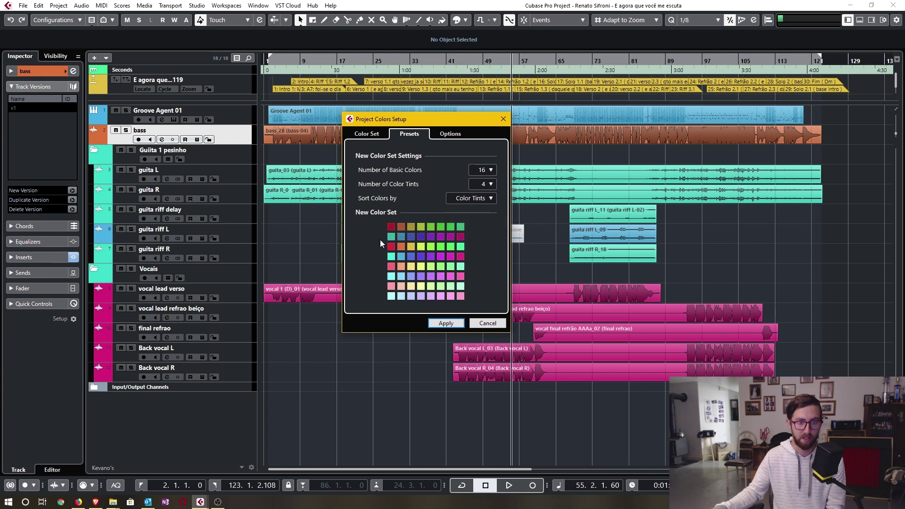
pyautogui.click(482, 200)
pyautogui.click(480, 210)
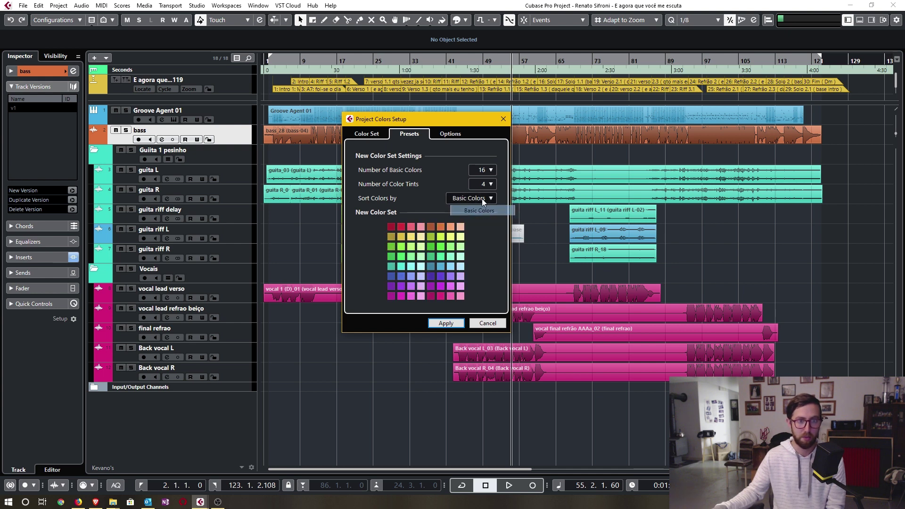
pyautogui.click(490, 184)
pyautogui.click(490, 195)
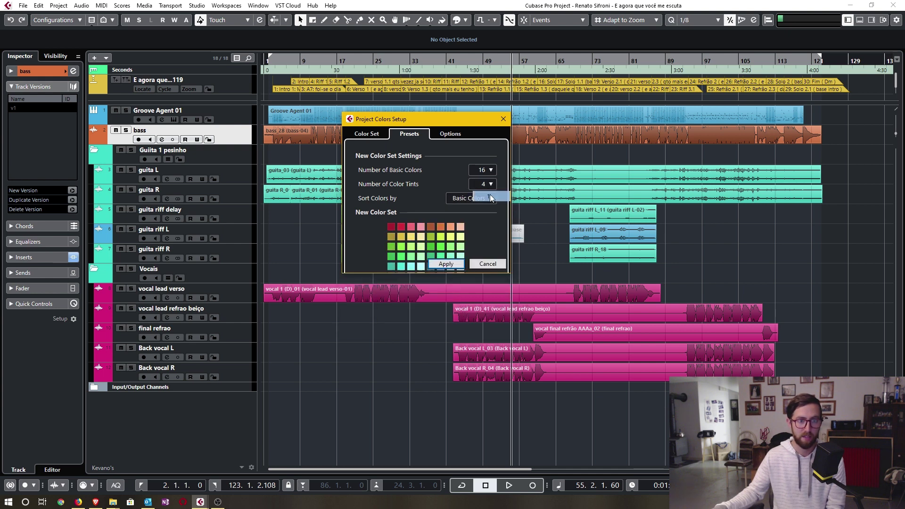
# - Load the stored default color set with instrument names such as Kick/Snare, Toms and Bass, and close the color setup
pyautogui.click(454, 136)
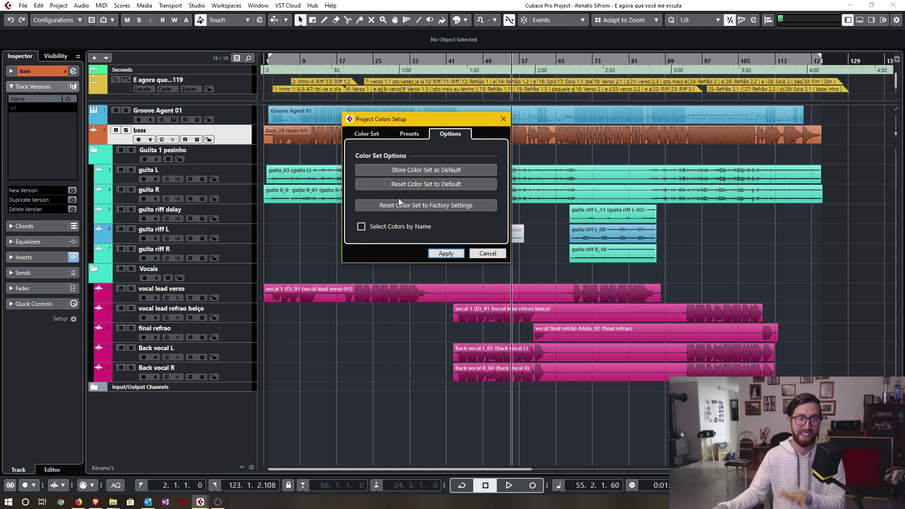
pyautogui.click(440, 209)
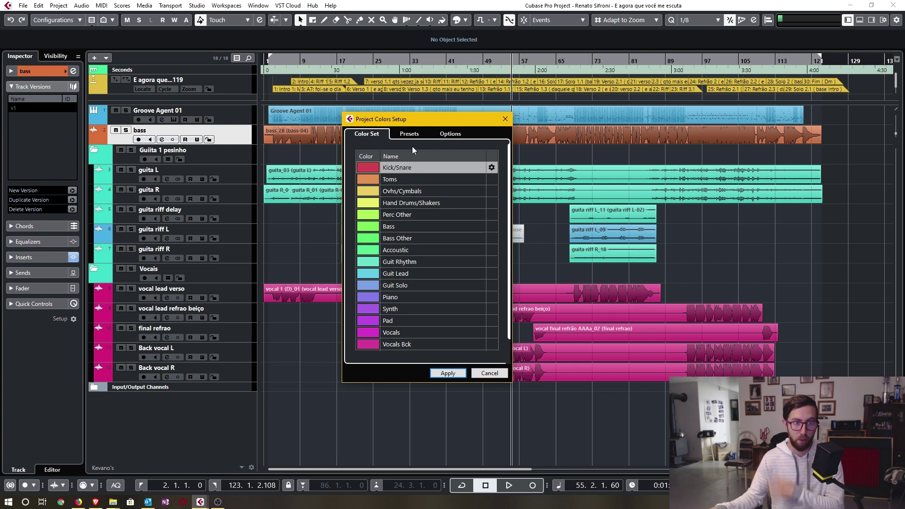
pyautogui.press('Escape')
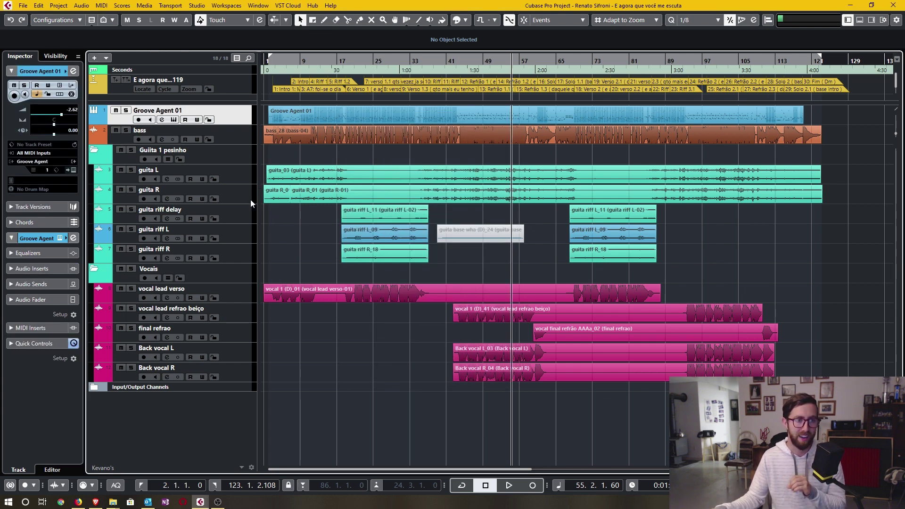
pyautogui.click(241, 171)
pyautogui.click(239, 230)
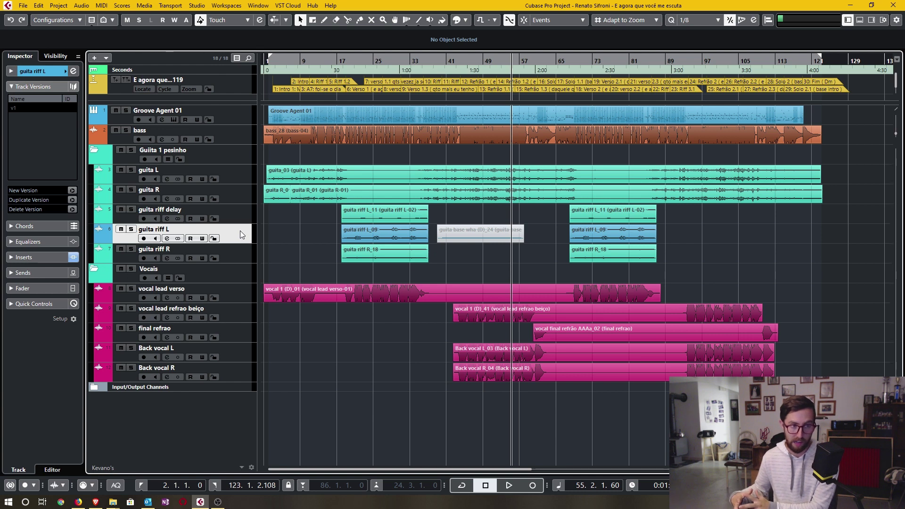
pyautogui.click(243, 159)
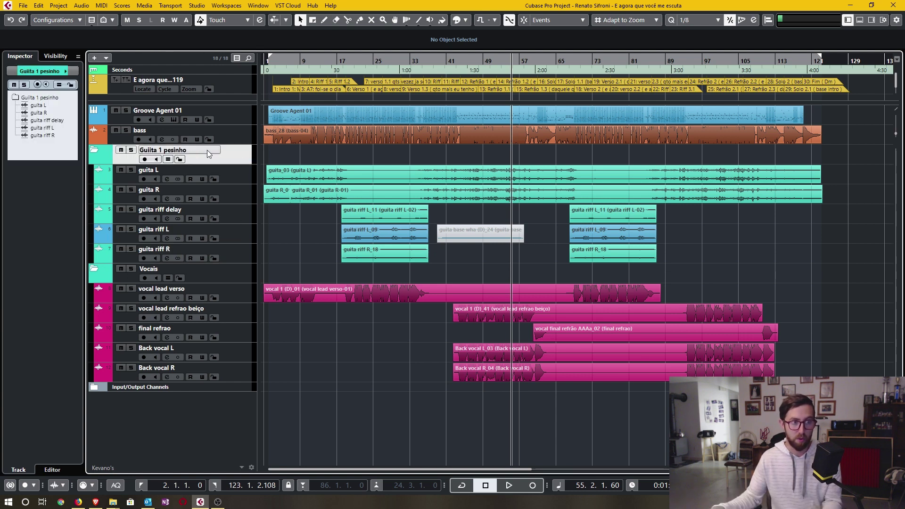
# - Activate the stereo outputs Out 2 through Out 7 for the Groove Agent 01 instrument track
pyautogui.press('Up')
pyautogui.press('Up')
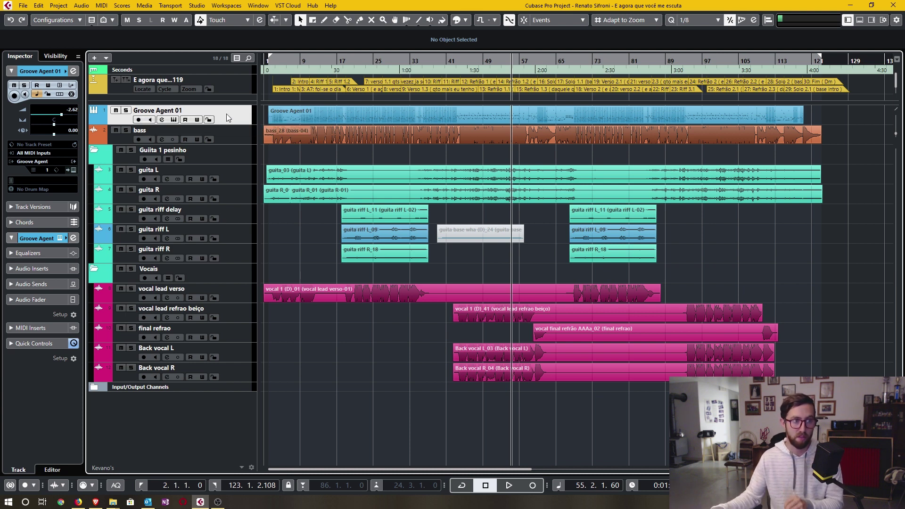
pyautogui.click(73, 162)
pyautogui.click(85, 186)
pyautogui.click(85, 197)
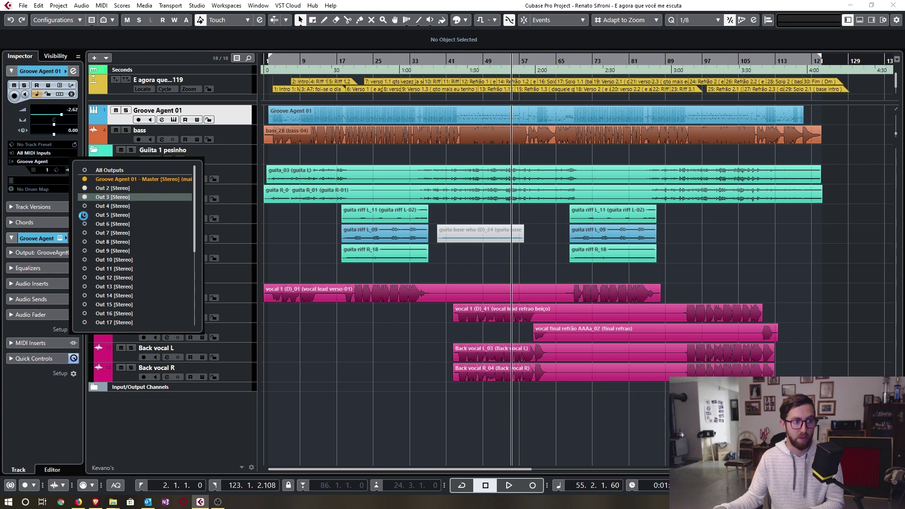
# - Open the Groove Agent instrument and route its Kick channel to Out 2 and its Snare channel to Out 3
pyautogui.hotkey('ctrl', 'e')
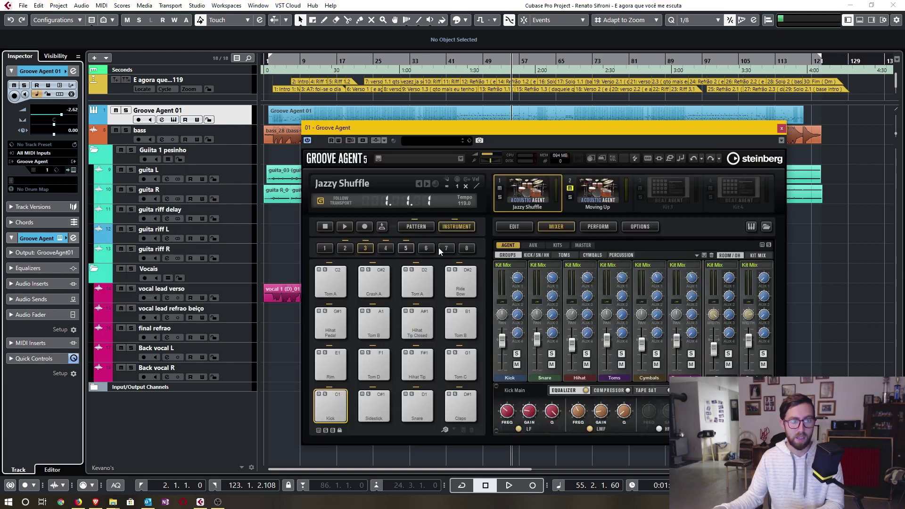
pyautogui.moveTo(502, 133); pyautogui.dragTo(471, 115)
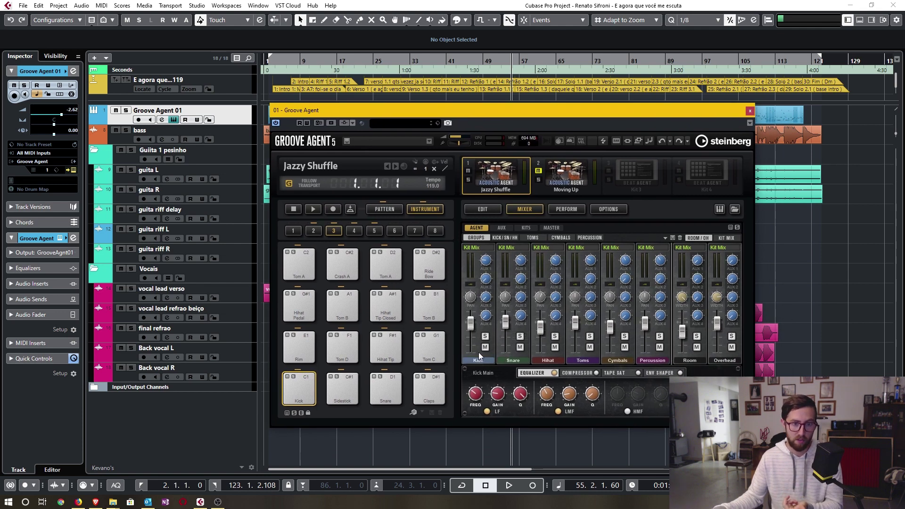
pyautogui.click(484, 248)
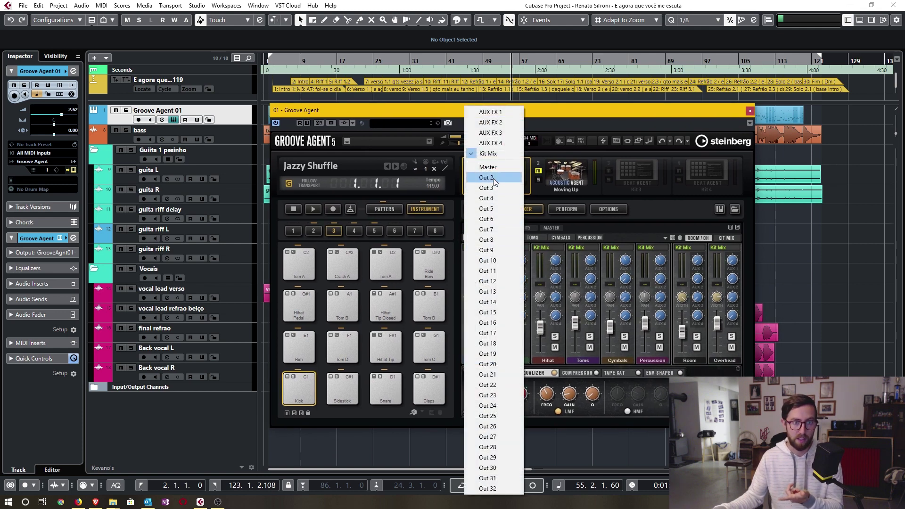
pyautogui.click(492, 178)
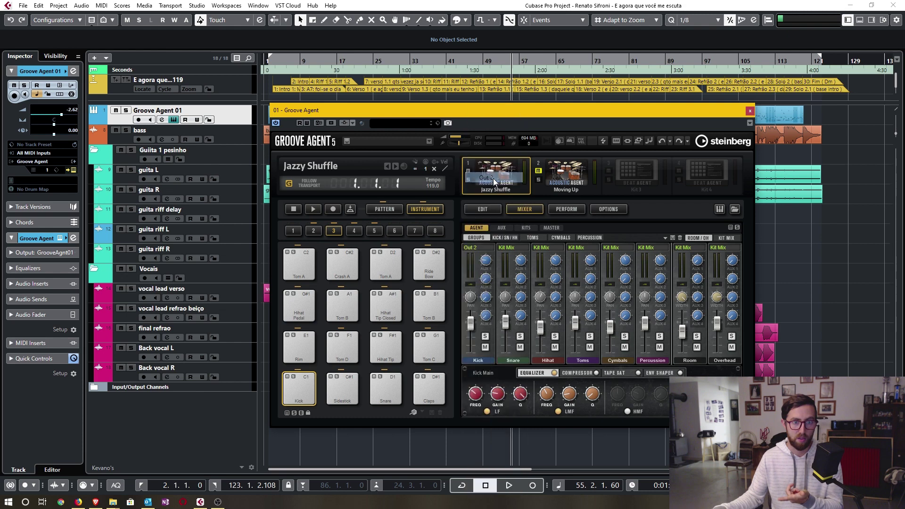
pyautogui.click(517, 249)
pyautogui.click(534, 190)
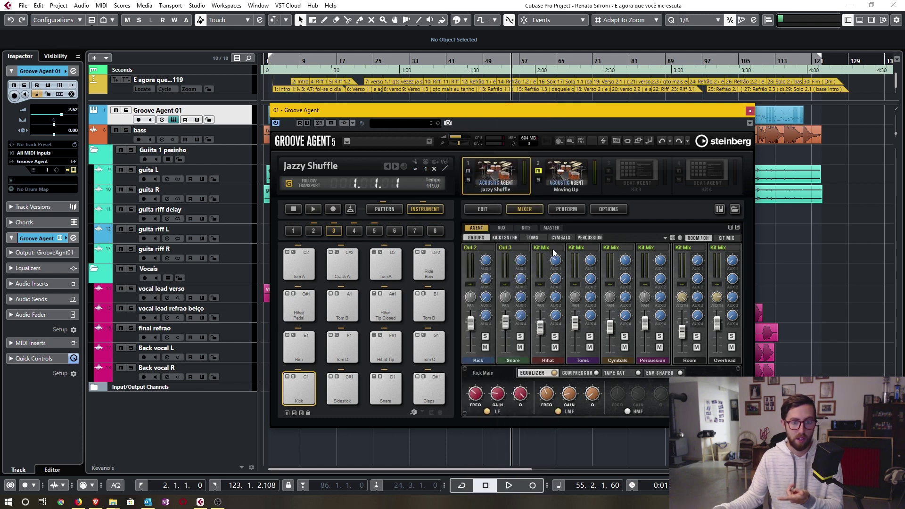
# - Route the Toms channel to Out 4, Overhead to Out 5, and both Hihat and Cymbals to Out 6
pyautogui.click(572, 248)
pyautogui.click(598, 199)
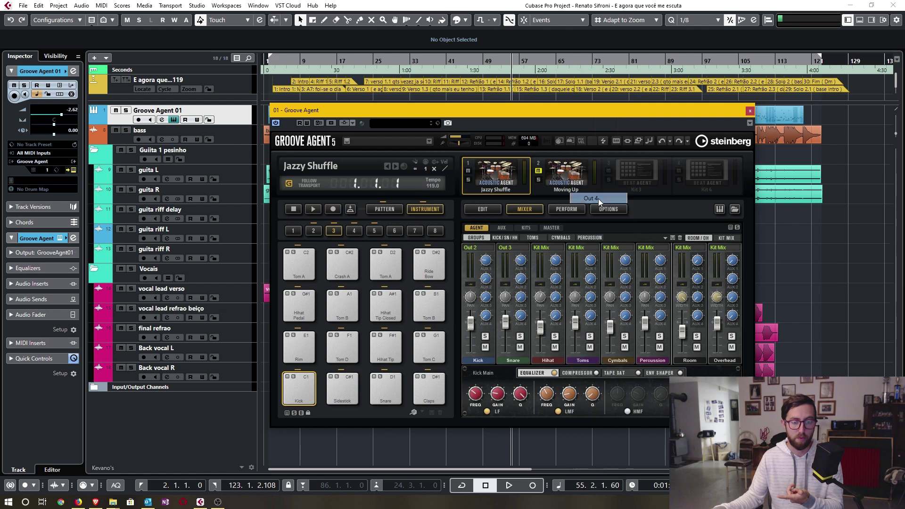
pyautogui.click(718, 247)
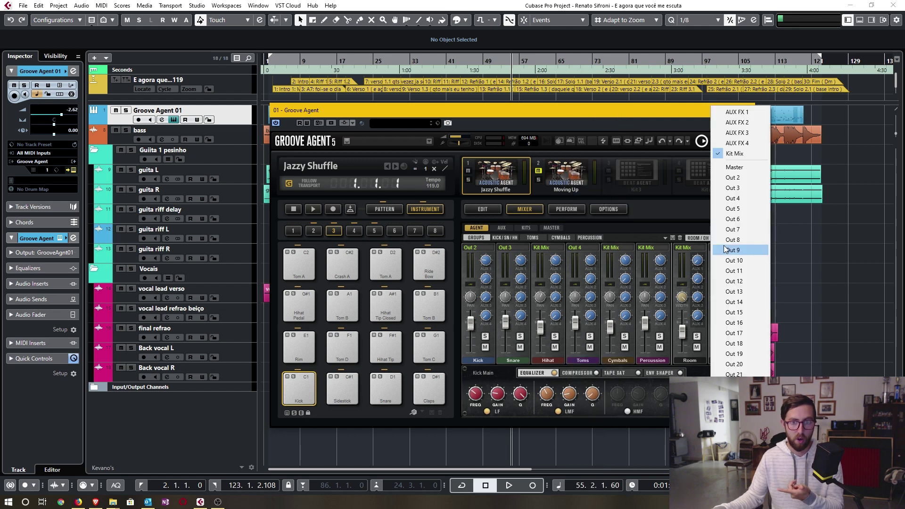
pyautogui.click(736, 210)
pyautogui.click(541, 248)
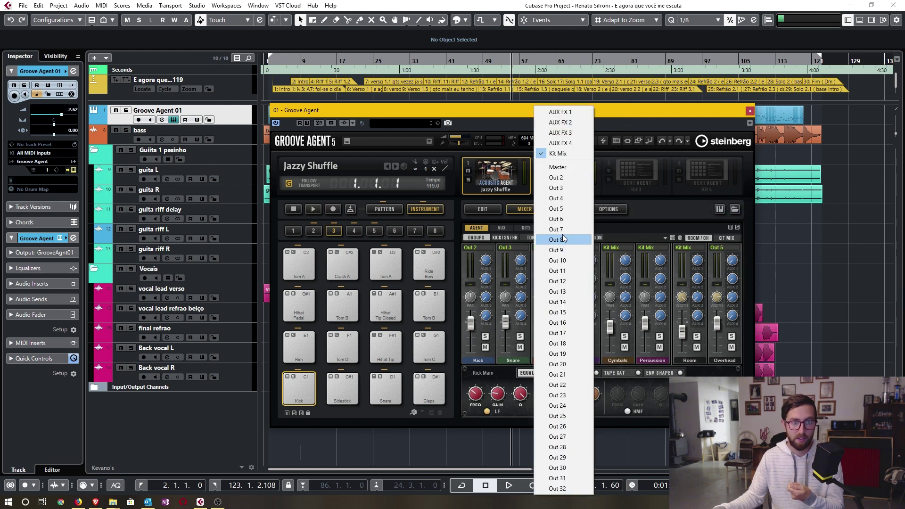
pyautogui.click(568, 219)
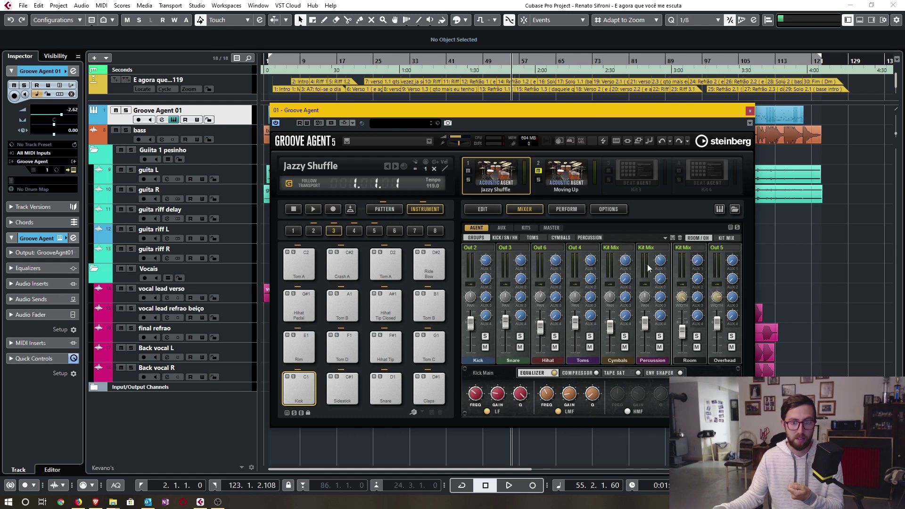
pyautogui.click(615, 247)
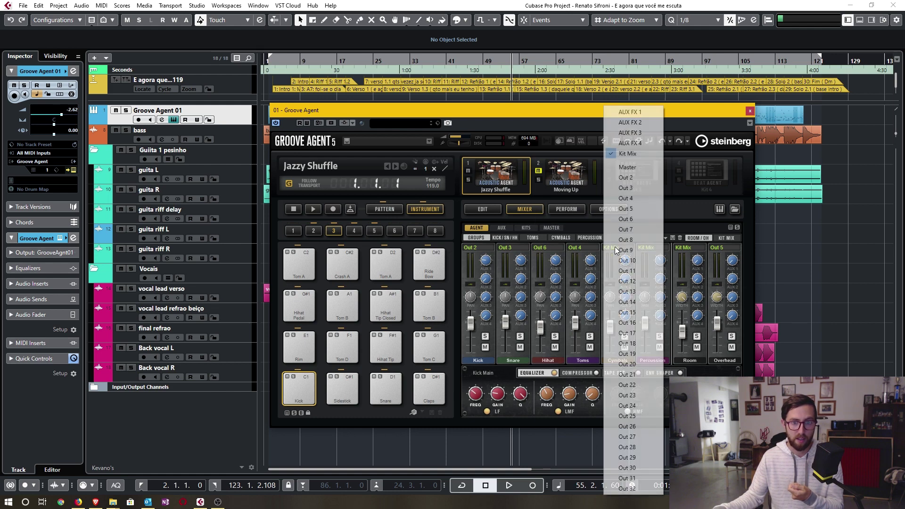
pyautogui.click(622, 219)
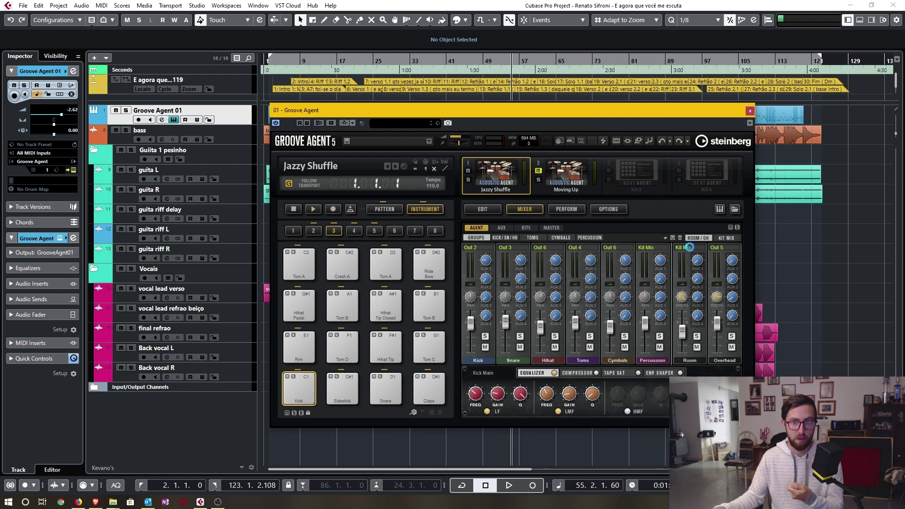
# - Route the Room channel to Out 7, close the instrument, and show the output lanes under the Groove Agent 01 track
pyautogui.click(688, 248)
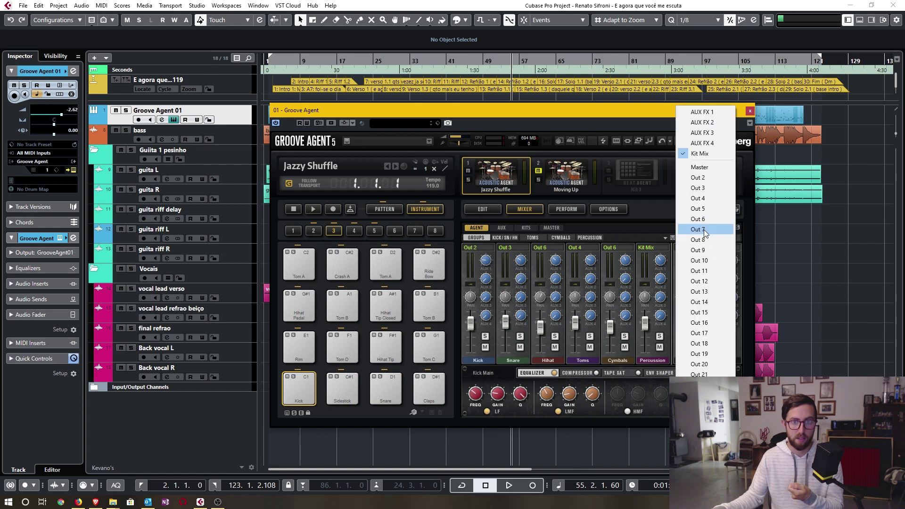
pyautogui.click(703, 230)
pyautogui.click(174, 121)
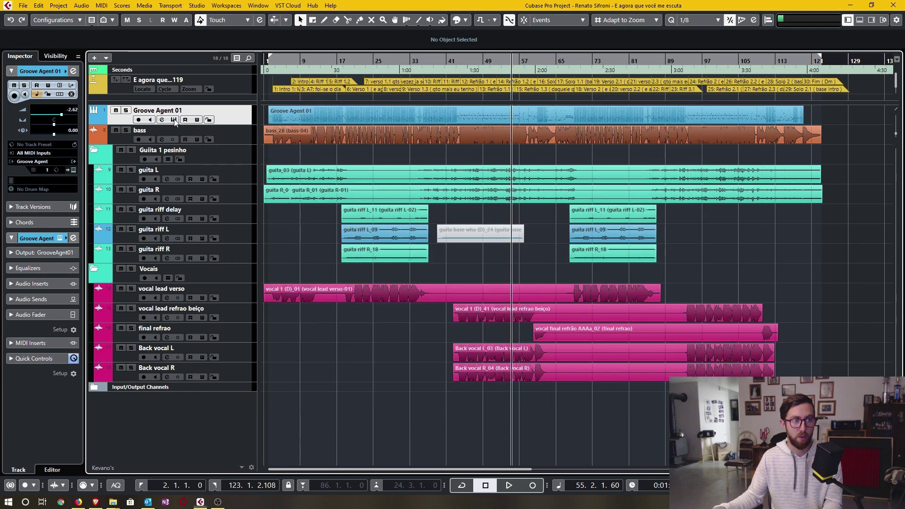
pyautogui.click(93, 121)
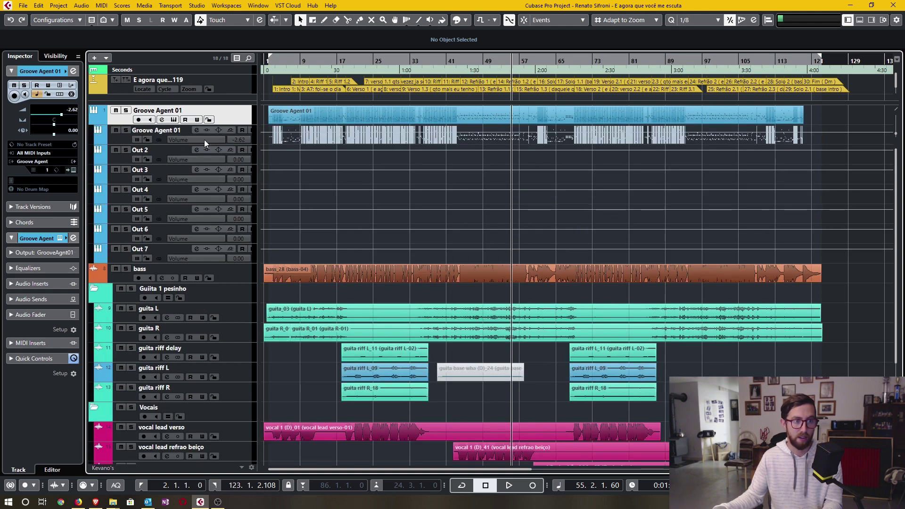
# - Rename the output lanes Out 2 through Out 7 as Kick, Snare, Toms, Ovhs, Cymbals and Room, and the Groove Agent 01 track as Drum Kit
pyautogui.doubleClick(148, 148)
pyautogui.write('Kcik')
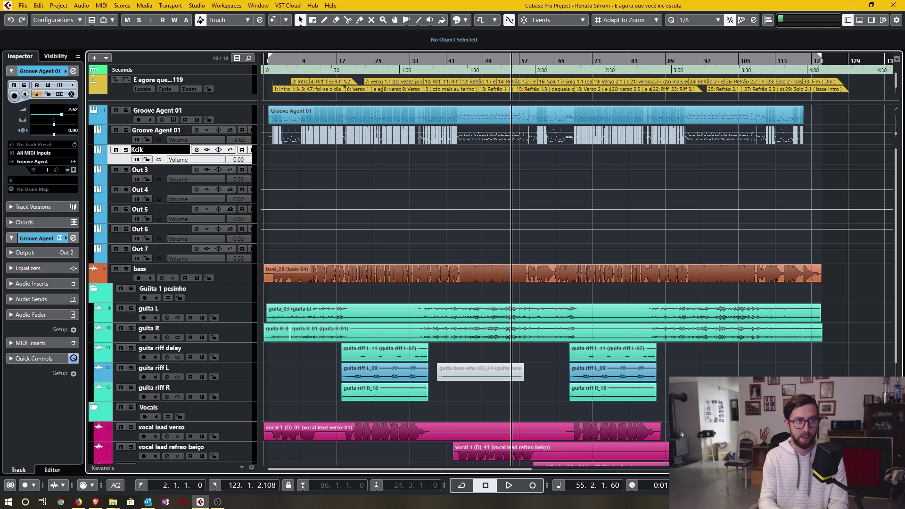
pyautogui.press('BackSpace')
pyautogui.press('BackSpace')
pyautogui.press('BackSpace')
pyautogui.write('ick')
pyautogui.press('Tab')
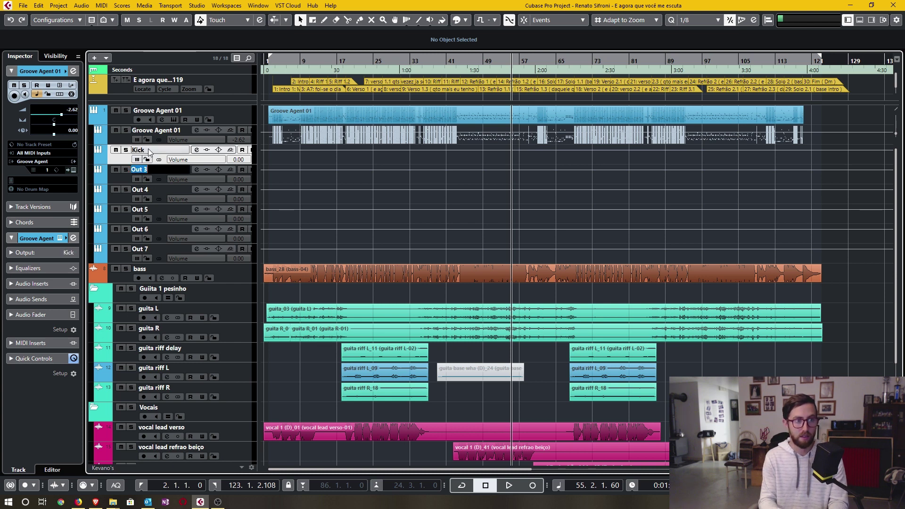
pyautogui.write('A')
pyautogui.write('nare')
pyautogui.press('Tab')
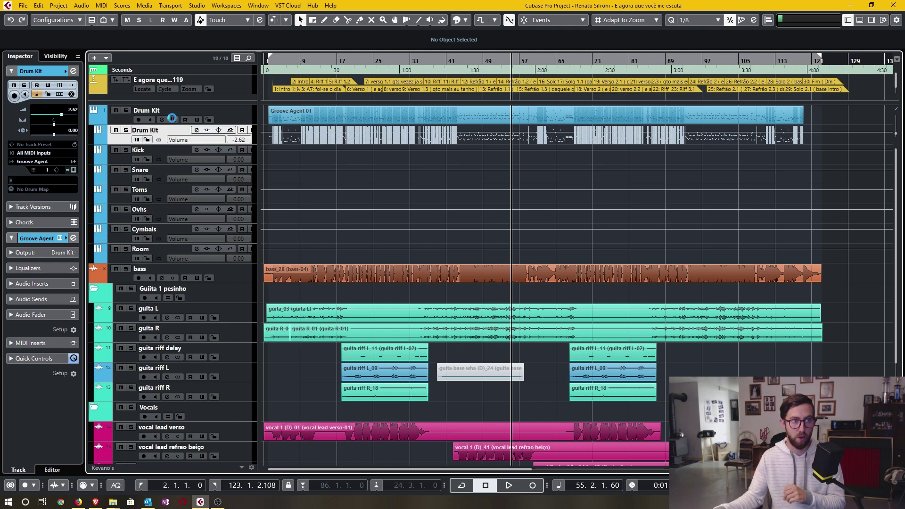
# - Check the channel output routing in the Groove Agent mixer, close the instrument, and lock the Drum Kit track
pyautogui.click(174, 119)
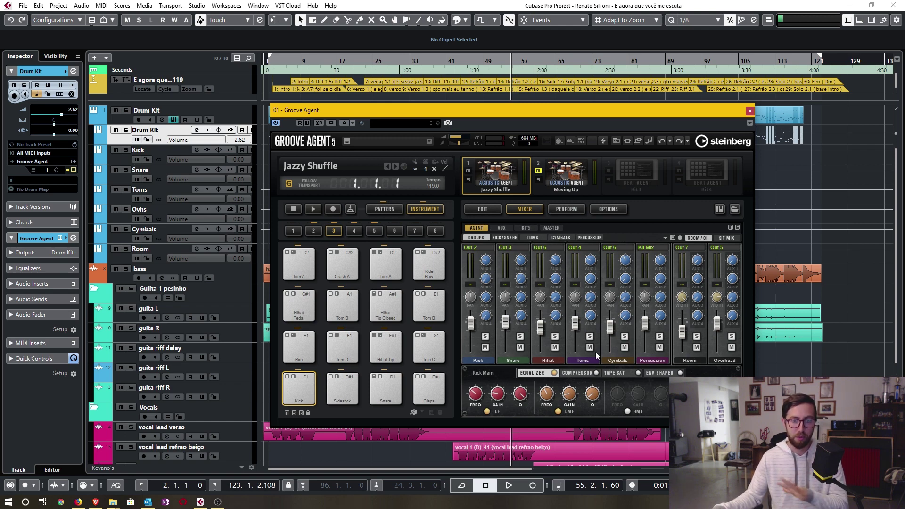
pyautogui.click(749, 111)
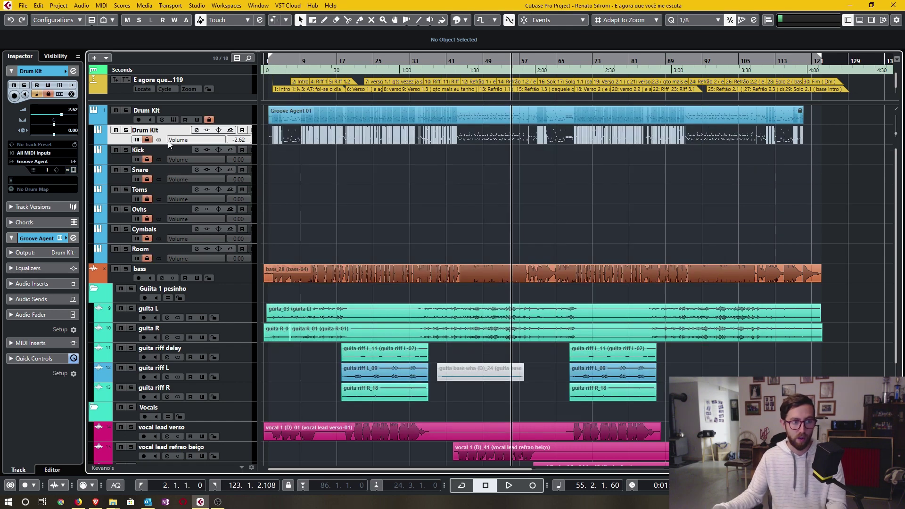
# - Add a stereo group channel named DRUMS for the Drum Kit through Room channels
pyautogui.keyDown('shift'); pyautogui.click(168, 253); pyautogui.keyUp('shift')
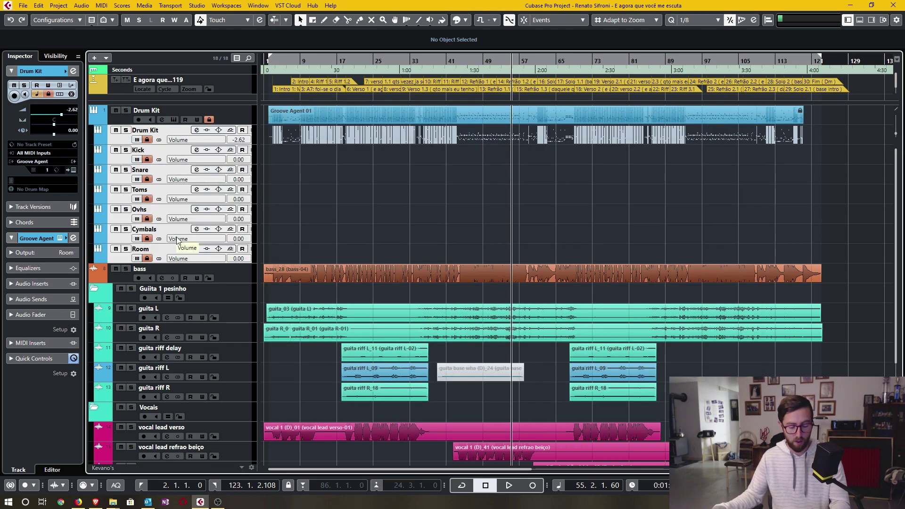
pyautogui.press('F3')
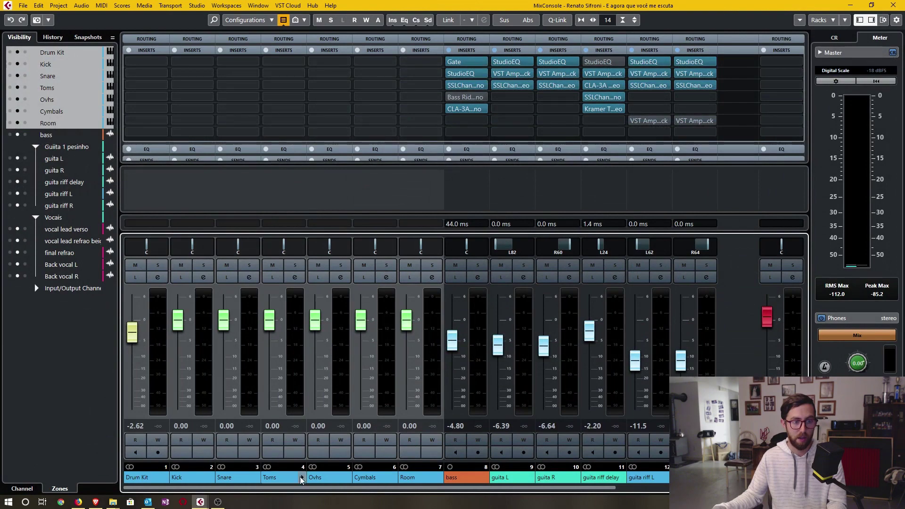
pyautogui.rightClick(308, 182)
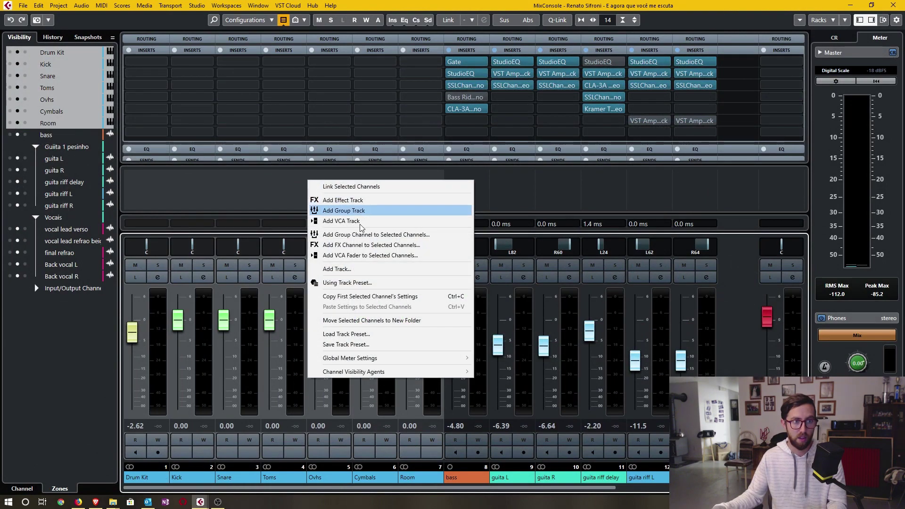
pyautogui.click(371, 235)
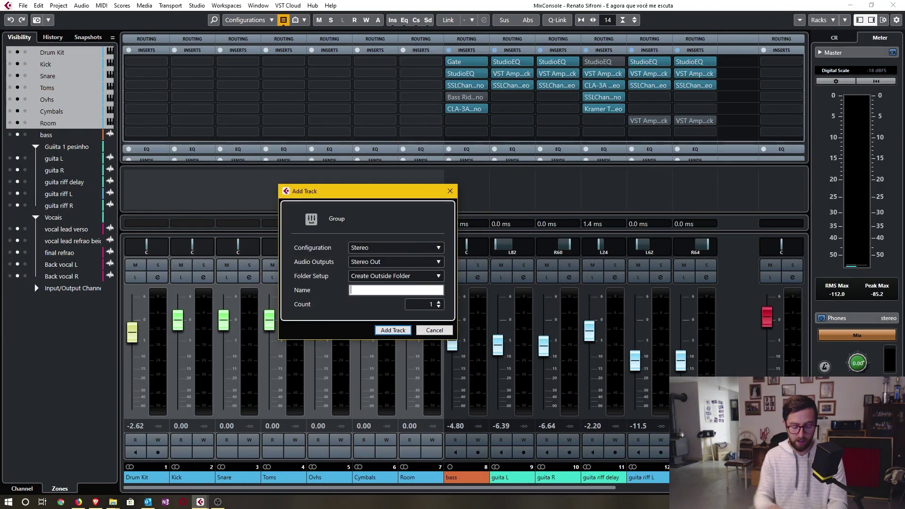
pyautogui.press('Return')
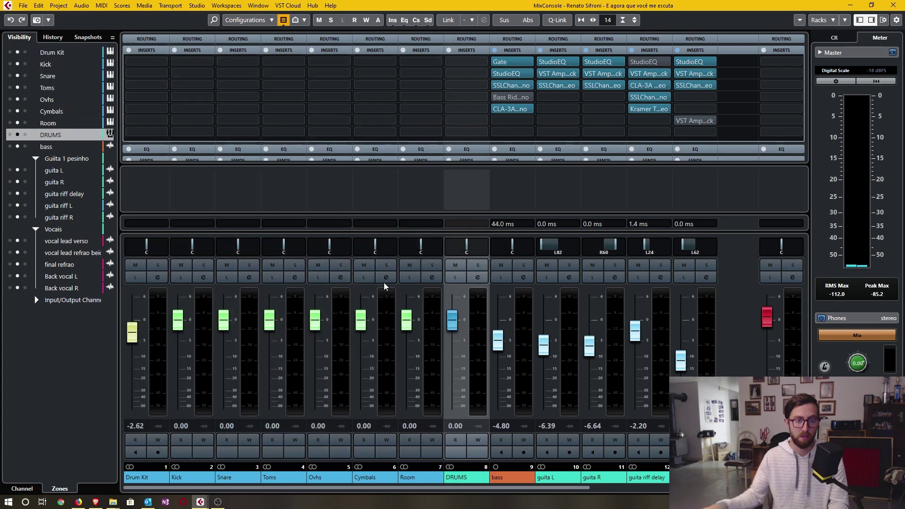
pyautogui.press('F3')
# - Move the drum tracks and the DRUMS group into a new folder named Drums
pyautogui.rightClick(112, 120)
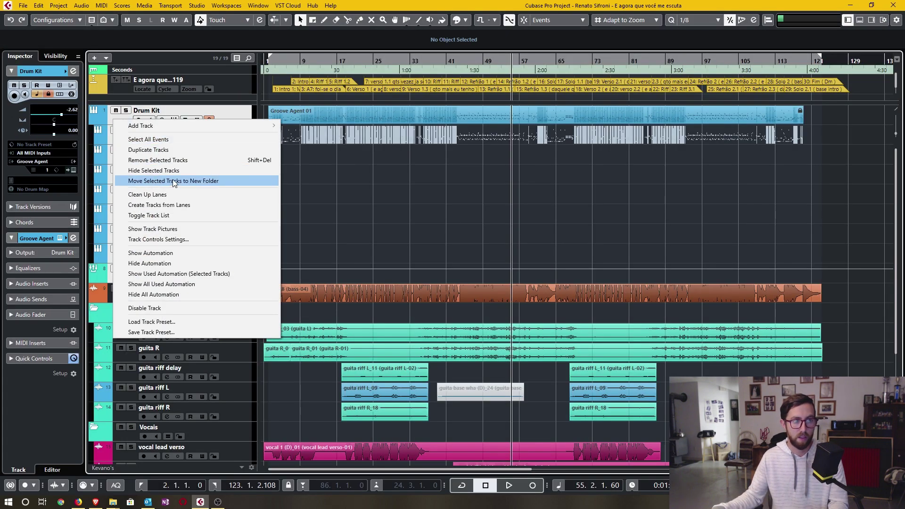
pyautogui.click(170, 181)
pyautogui.doubleClick(158, 114)
pyautogui.write('Drums')
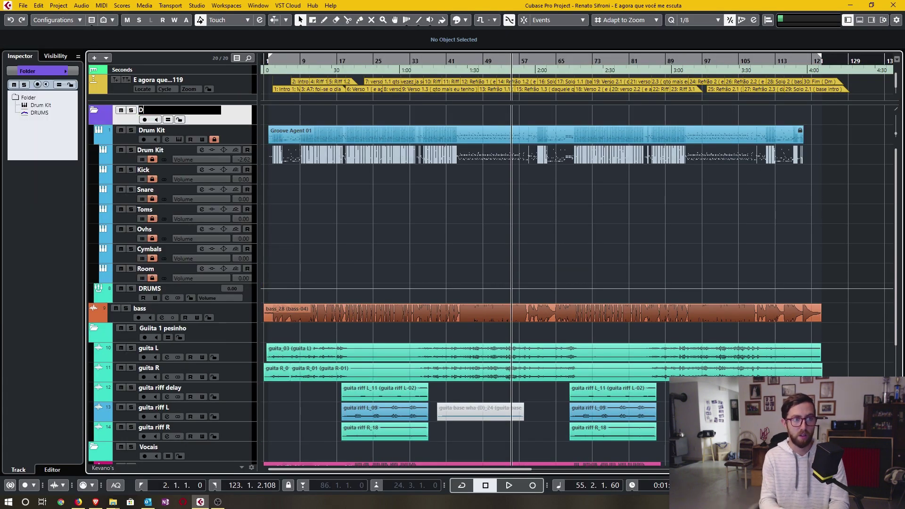
pyautogui.press('Return')
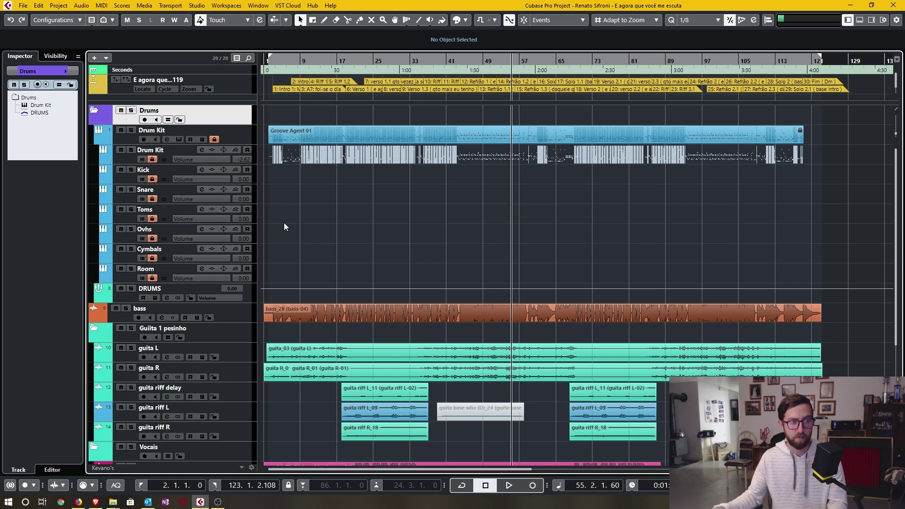
# - Rename the Guiita 1 pesinho folder as Guitar
pyautogui.doubleClick(176, 329)
pyautogui.write('Gu')
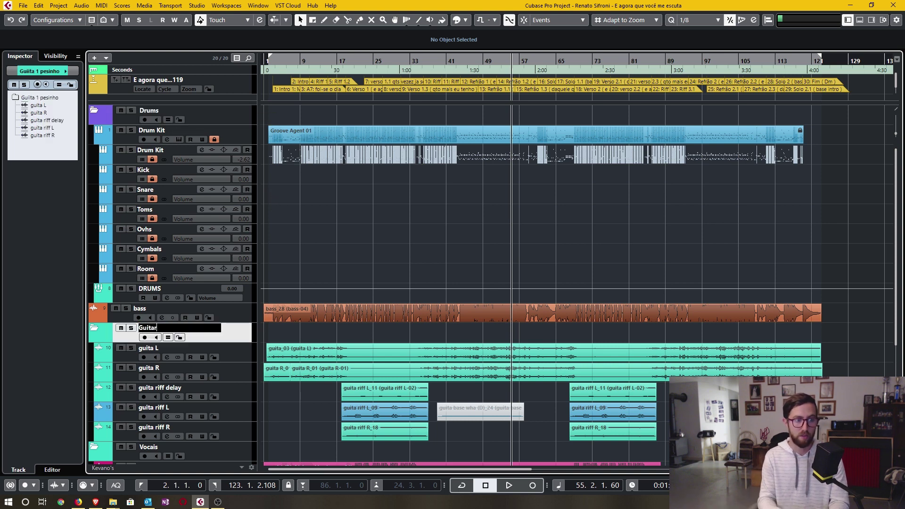
pyautogui.write('itar')
pyautogui.press('Return')
# - Add a stereo group channel named GUITARS for the five guitar tracks, from guita L through guita riff R
pyautogui.click(245, 370)
pyautogui.scroll(-3, 241, 330)
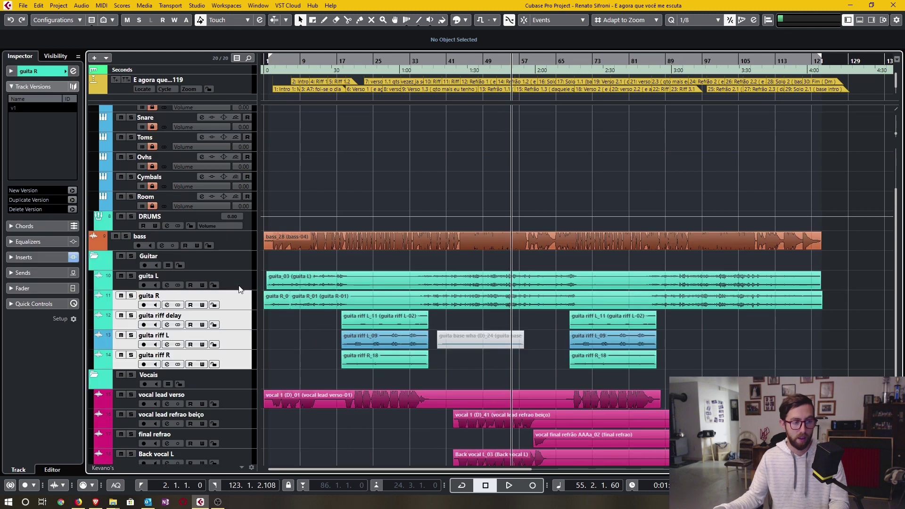
pyautogui.keyDown('shift'); pyautogui.click(239, 284); pyautogui.keyUp('shift')
pyautogui.press('F3')
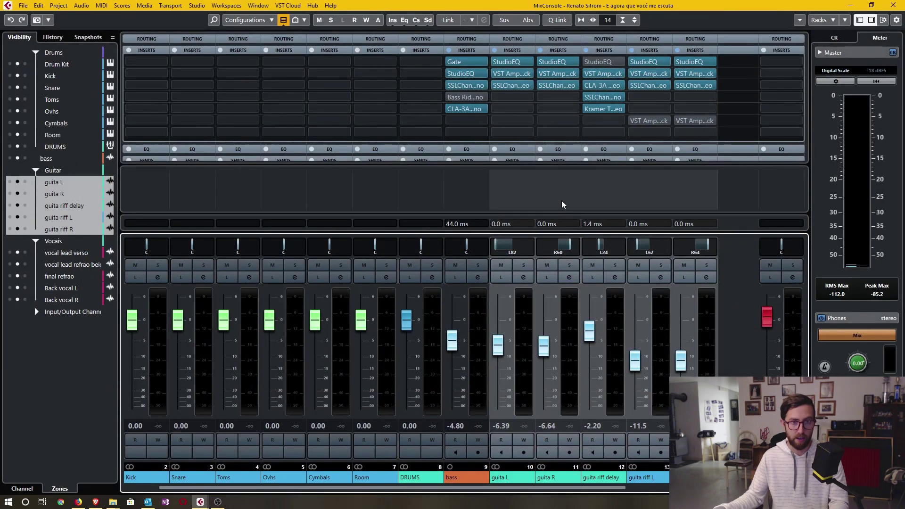
pyautogui.rightClick(562, 204)
pyautogui.click(594, 253)
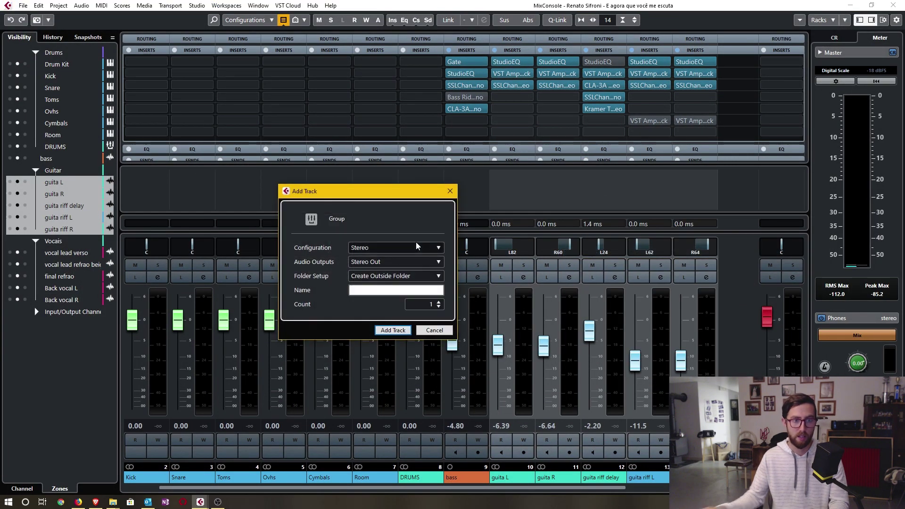
pyautogui.write('GUITARS')
pyautogui.press('Return')
pyautogui.press('F3')
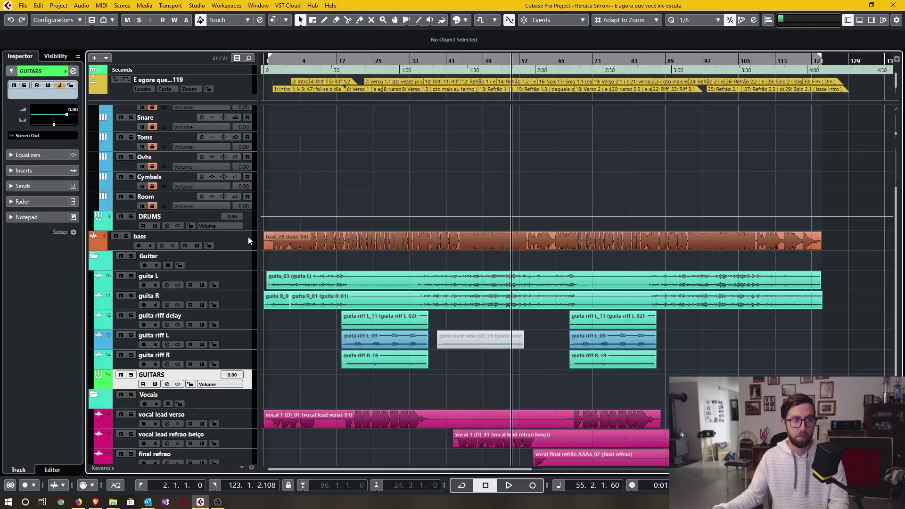
# - Add a group channel named BCK VOCALS for the vocal lead refrao beiço, final refrao, Back vocal L and Back vocal R tracks
pyautogui.click(246, 236)
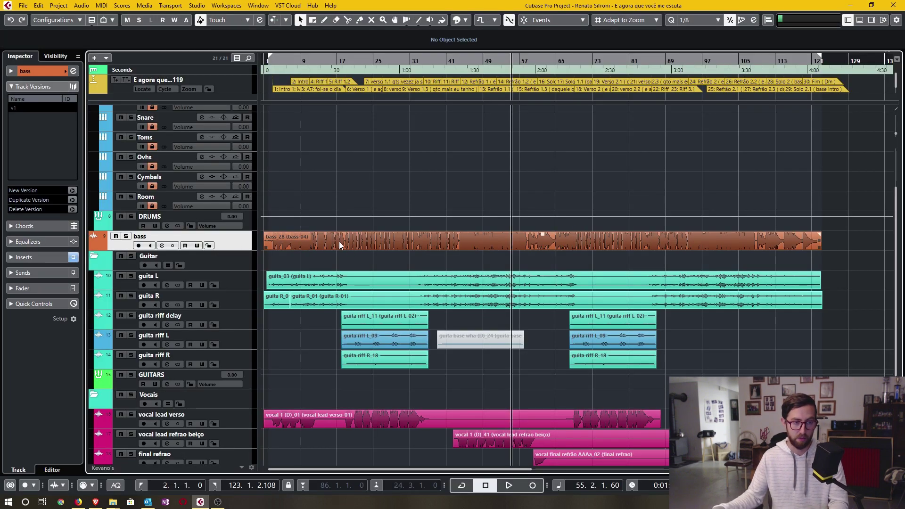
pyautogui.scroll(-3, 338, 241)
pyautogui.click(240, 366)
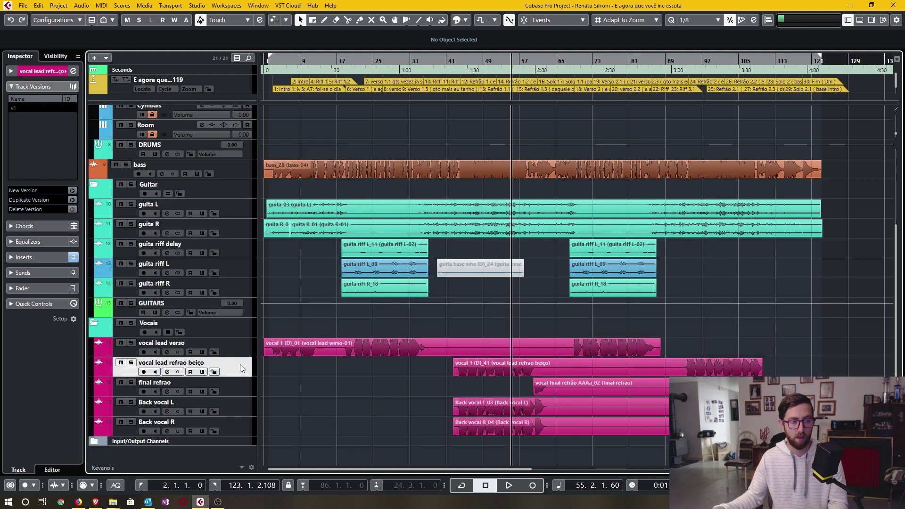
pyautogui.keyDown('shift'); pyautogui.click(236, 425); pyautogui.keyUp('shift')
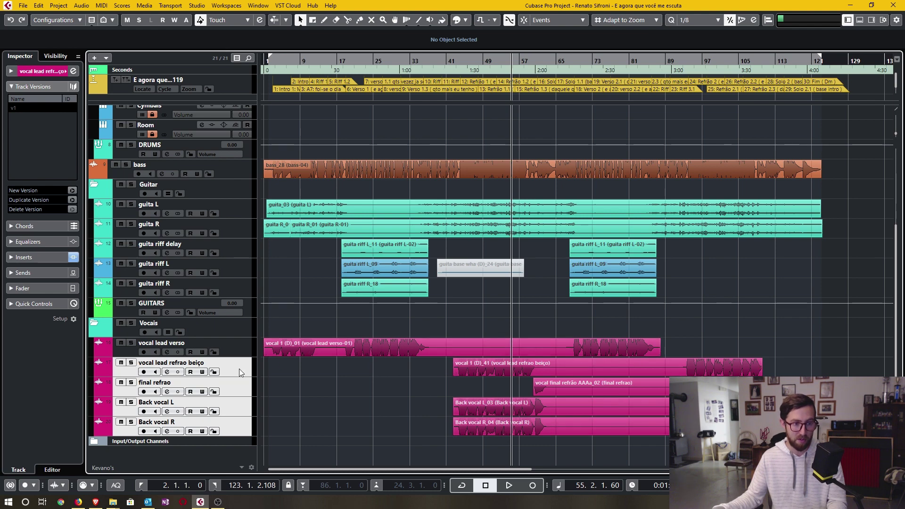
pyautogui.press('F3')
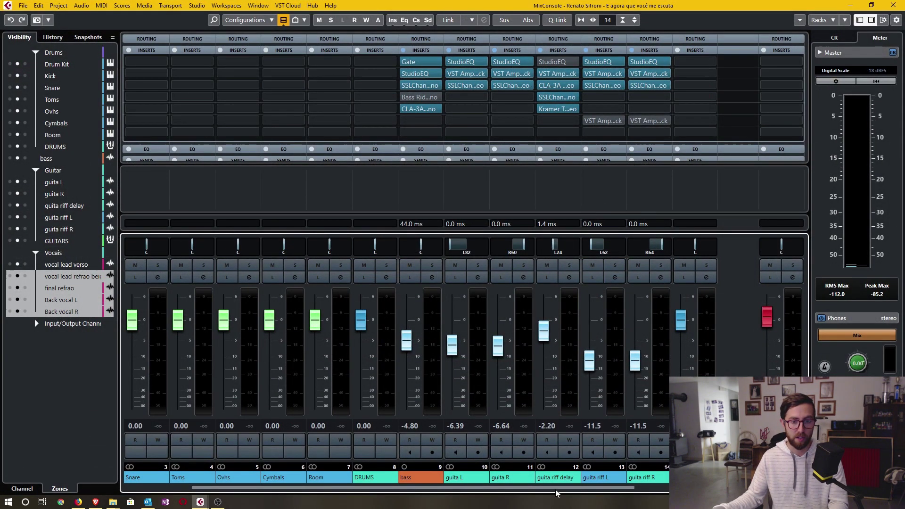
pyautogui.hscroll(5, 555, 491)
pyautogui.click(547, 349)
pyautogui.rightClick(556, 197)
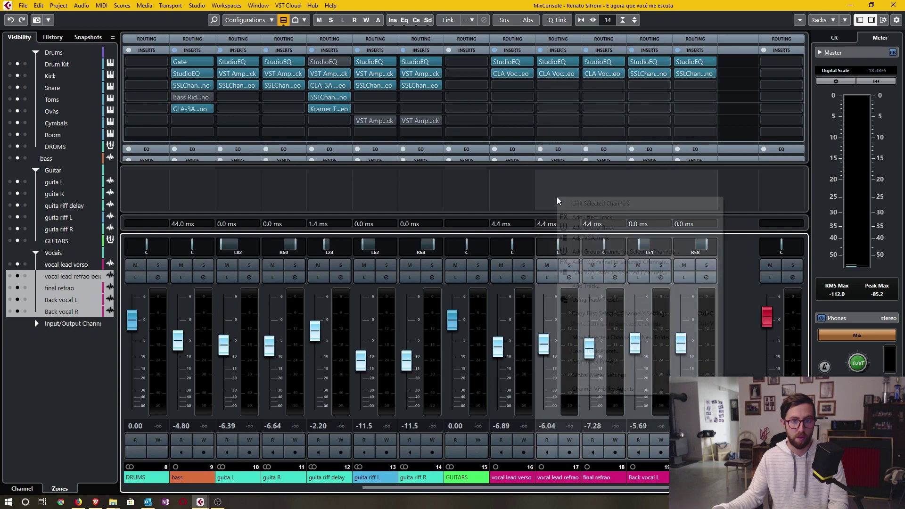
pyautogui.click(584, 250)
pyautogui.press('Escape')
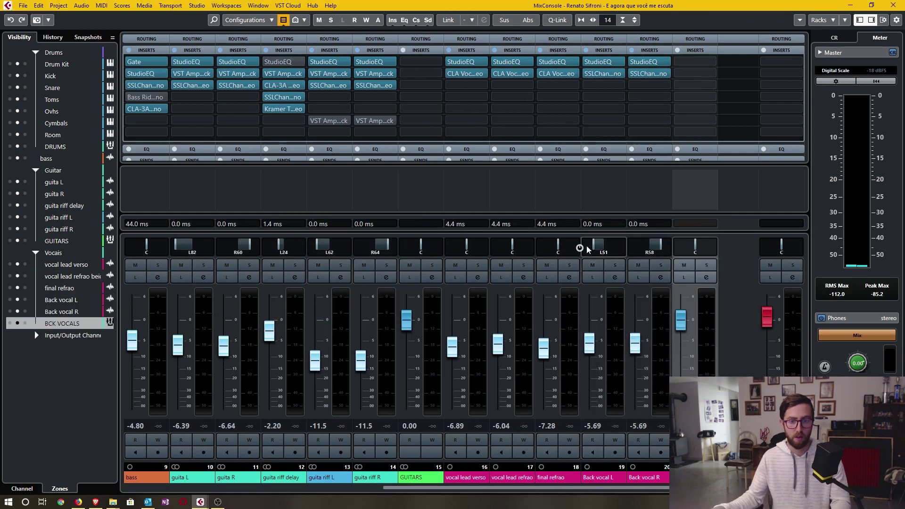
pyautogui.press('F3')
# - Add a stereo group channel named VOCALS for the vocal lead verso track and the BCK VOCALS group
pyautogui.click(228, 349)
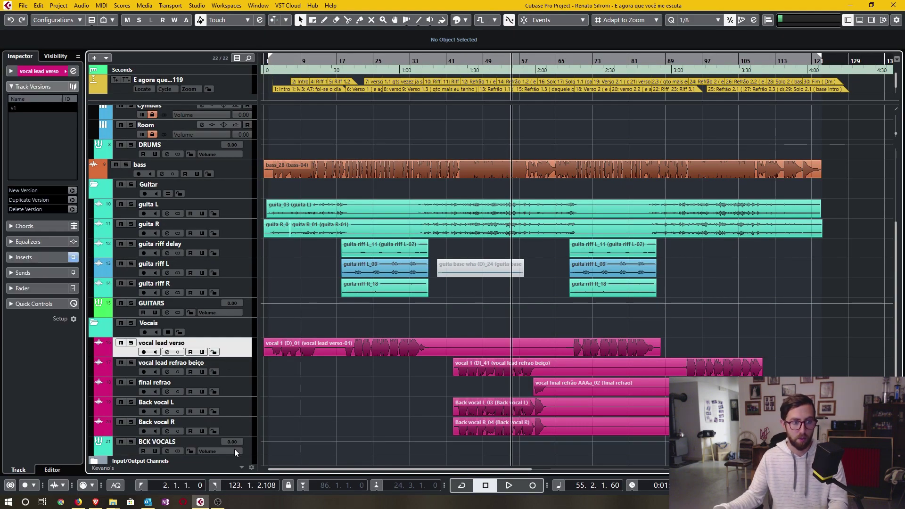
pyautogui.keyDown('ctrl'); pyautogui.click(136, 448); pyautogui.keyUp('ctrl')
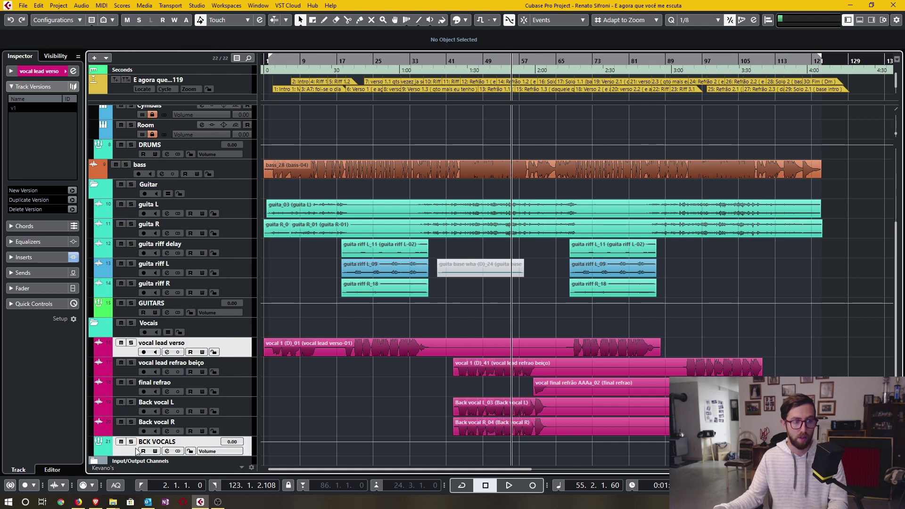
pyautogui.press('F3')
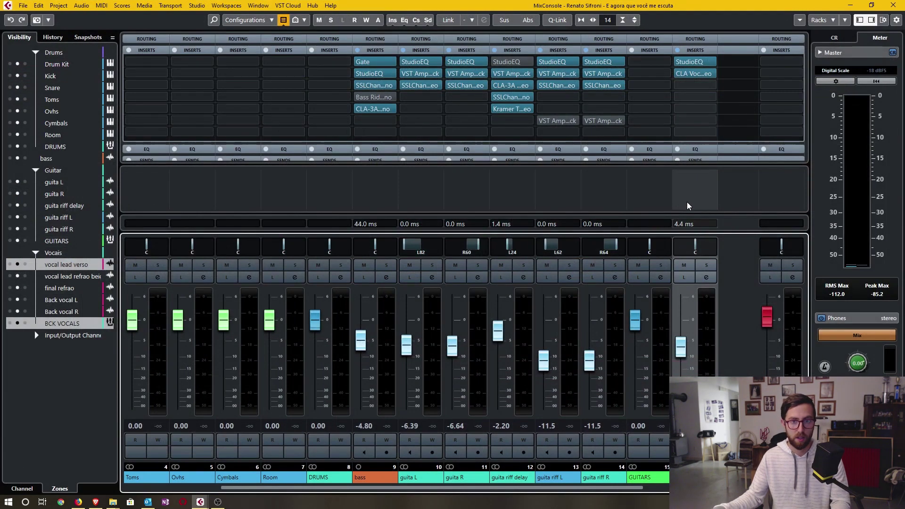
pyautogui.rightClick(688, 204)
pyautogui.click(716, 258)
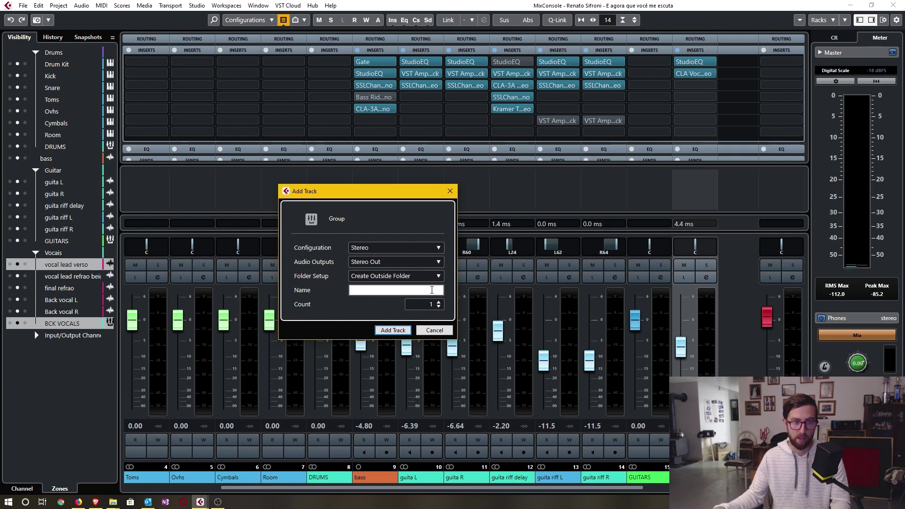
pyautogui.write('V')
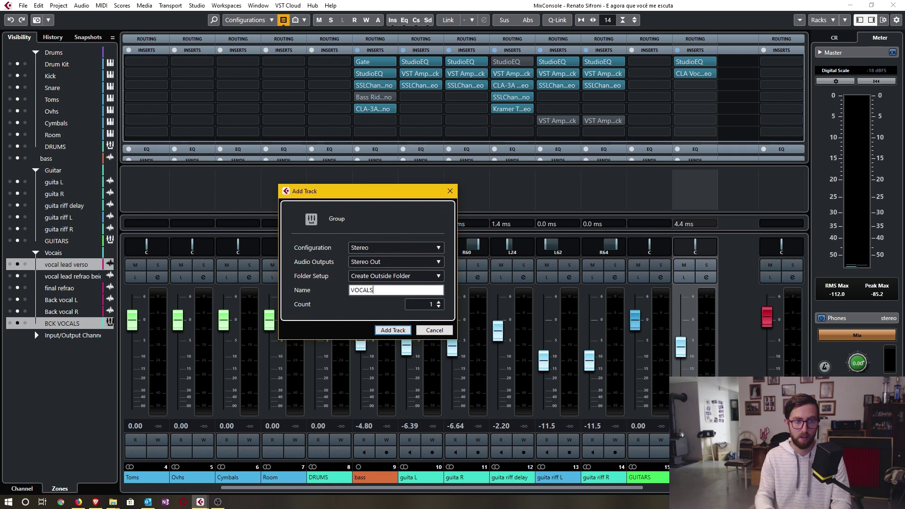
pyautogui.write('OCALS')
pyautogui.press('Return')
pyautogui.press('F3')
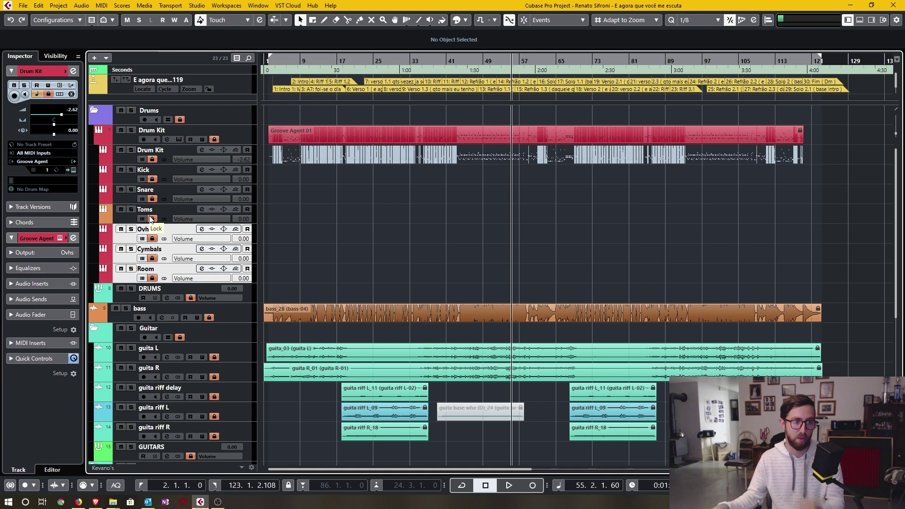
# - Color the selected Ovhs, Cymbals and Room lanes yellow and close the Colorize palette
pyautogui.click(456, 20)
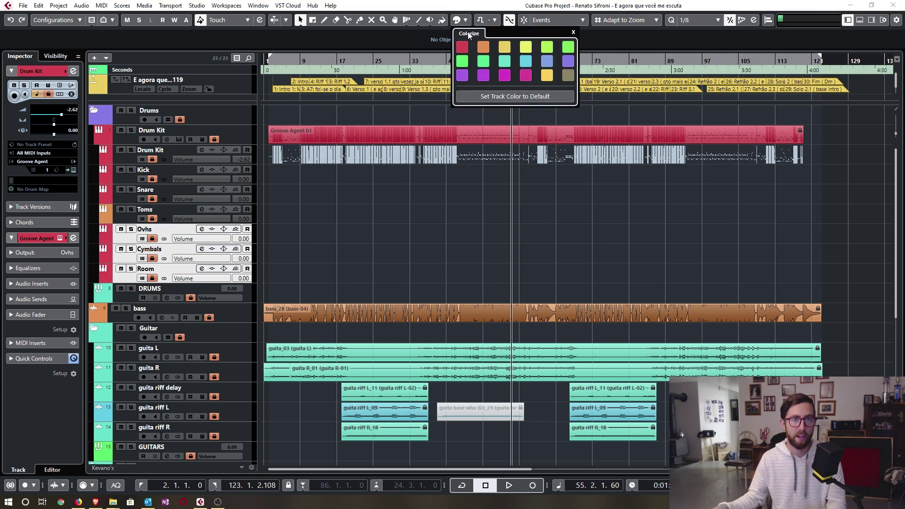
pyautogui.click(505, 47)
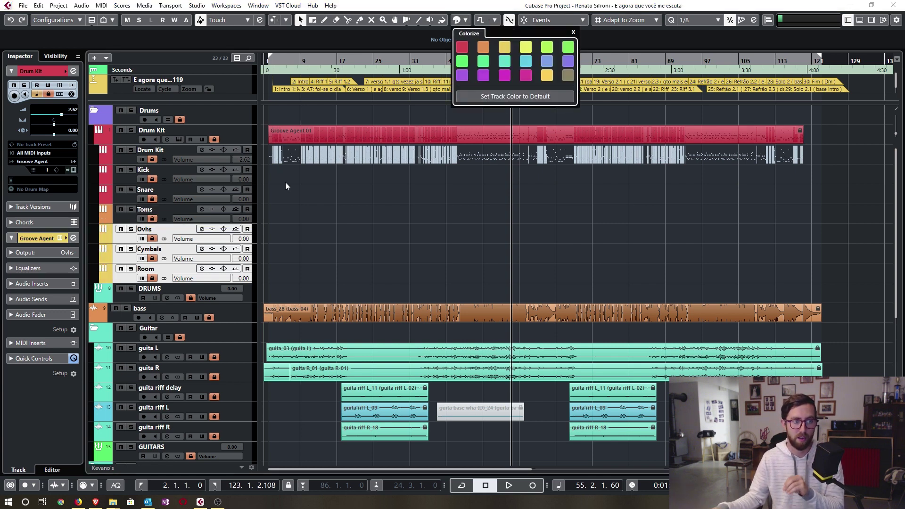
pyautogui.click(128, 238)
# - Color the Drums, Guitar and Vocals folder tracks gray-brown using the last color in the project palette
pyautogui.click(198, 115)
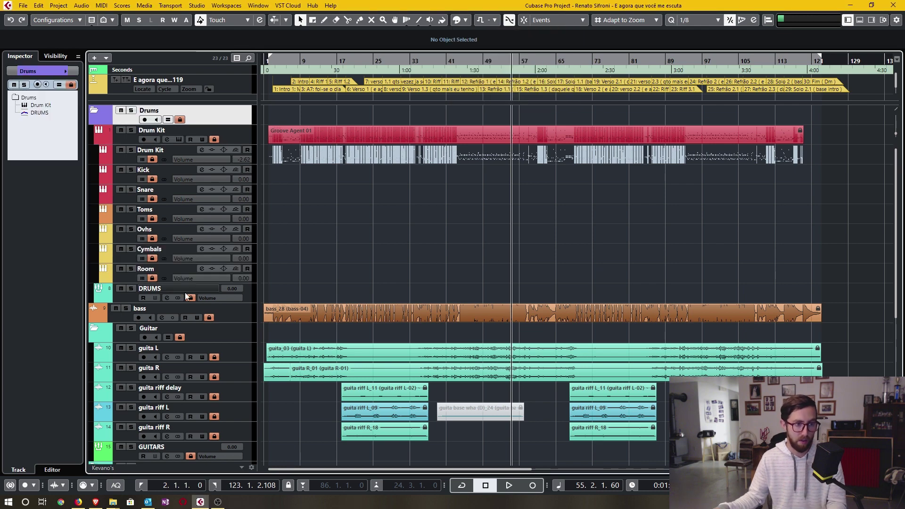
pyautogui.scroll(-3, 324, 264)
pyautogui.click(242, 192)
pyautogui.keyDown('ctrl'); pyautogui.click(233, 325); pyautogui.keyUp('ctrl')
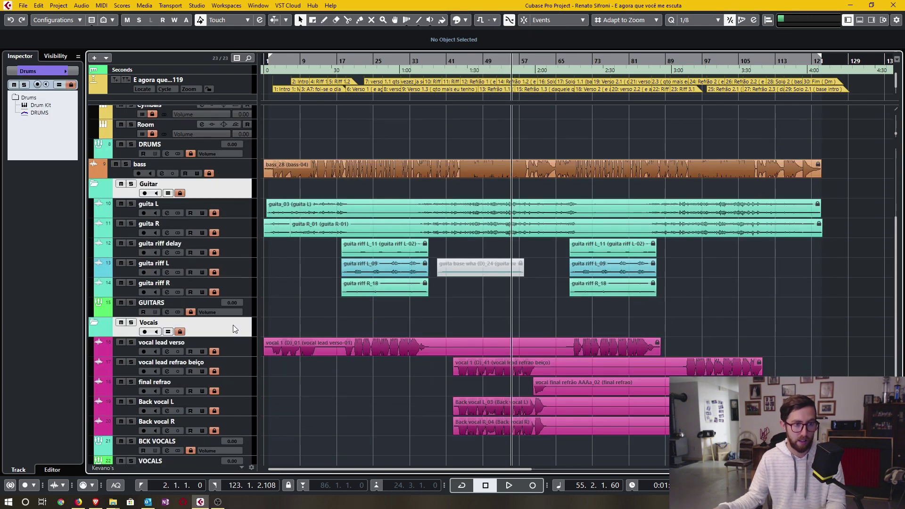
pyautogui.scroll(-3, 300, 282)
pyautogui.keyDown('ctrl'); pyautogui.click(207, 424); pyautogui.keyUp('ctrl')
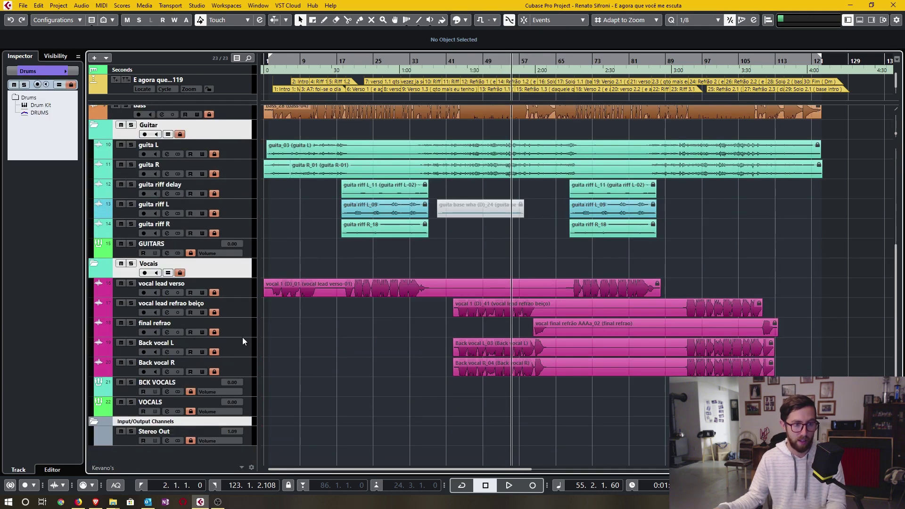
pyautogui.click(458, 20)
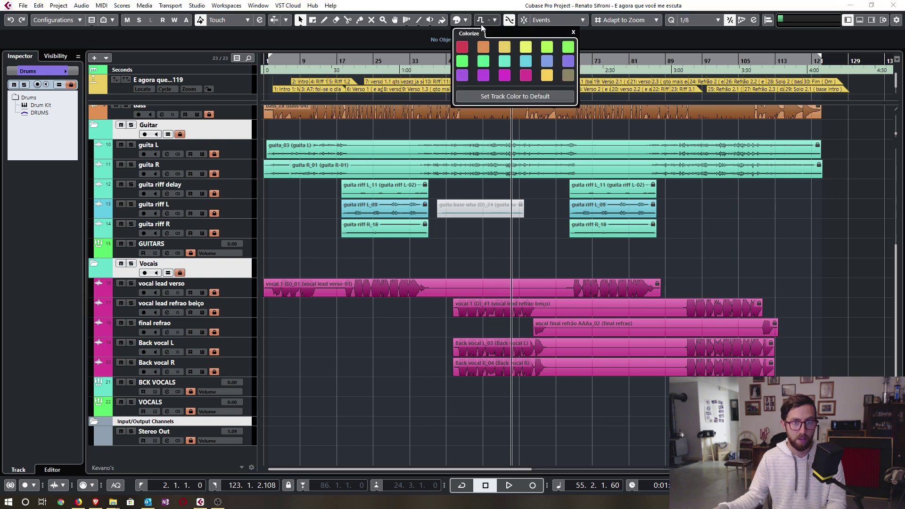
pyautogui.click(566, 79)
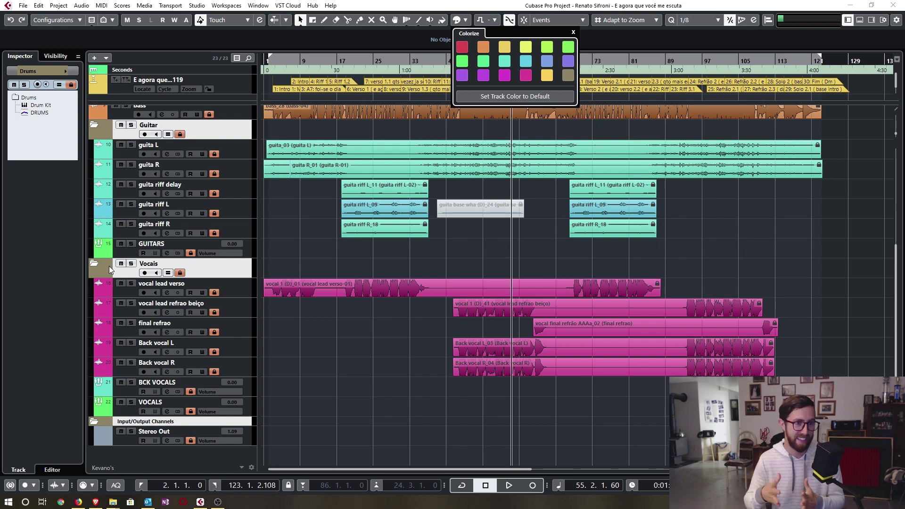
# - Color the DRUMS, GUITARS, BCK VOCALS and VOCALS group channels the same gray-brown as the folder tracks
pyautogui.scroll(8, 296, 263)
pyautogui.click(296, 289)
pyautogui.scroll(-6, 296, 263)
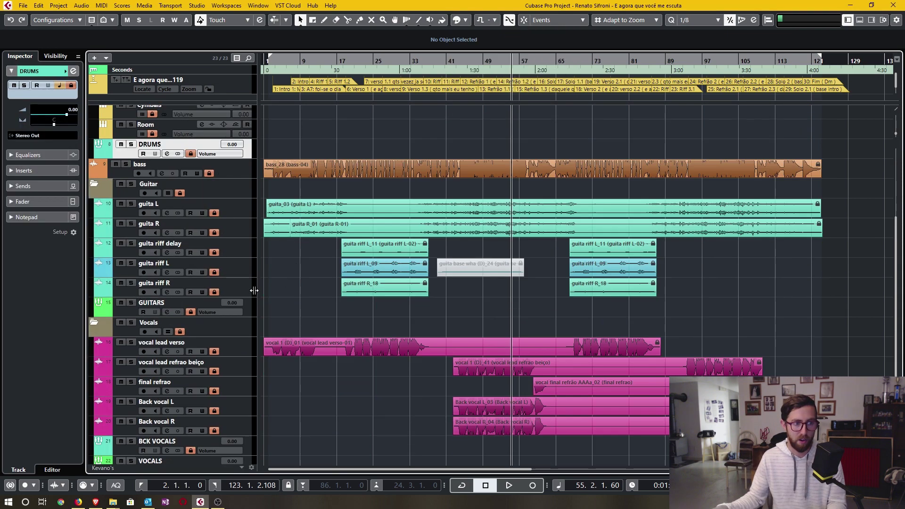
pyautogui.click(138, 312)
pyautogui.scroll(-3, 274, 297)
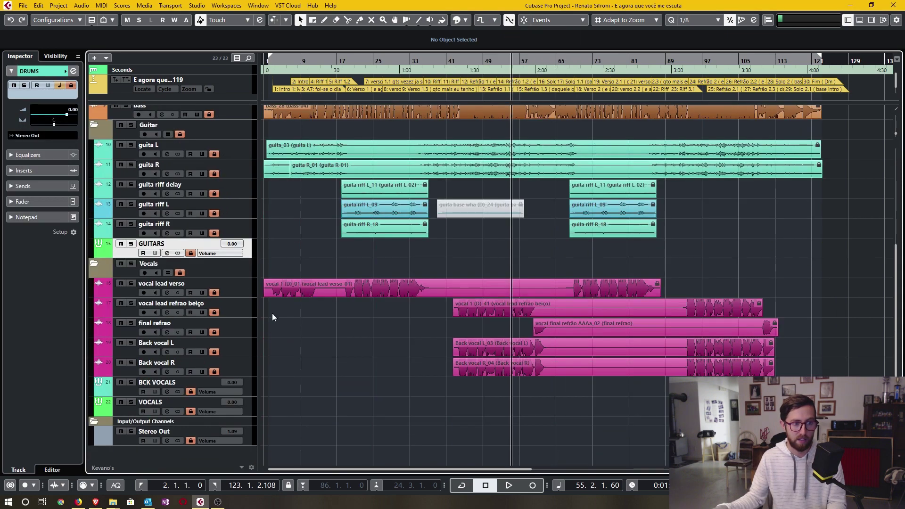
pyautogui.keyDown('ctrl'); pyautogui.click(131, 409); pyautogui.keyUp('ctrl')
pyautogui.keyDown('ctrl'); pyautogui.click(135, 385); pyautogui.keyUp('ctrl')
pyautogui.click(380, 326)
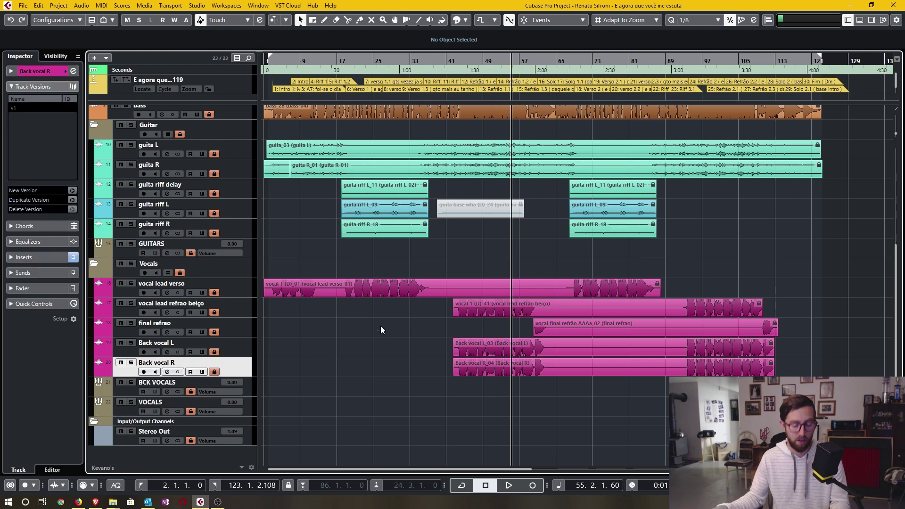
# - Examine the channel colors in the MixConsole, from the vocals back to the drums
pyautogui.press('F3')
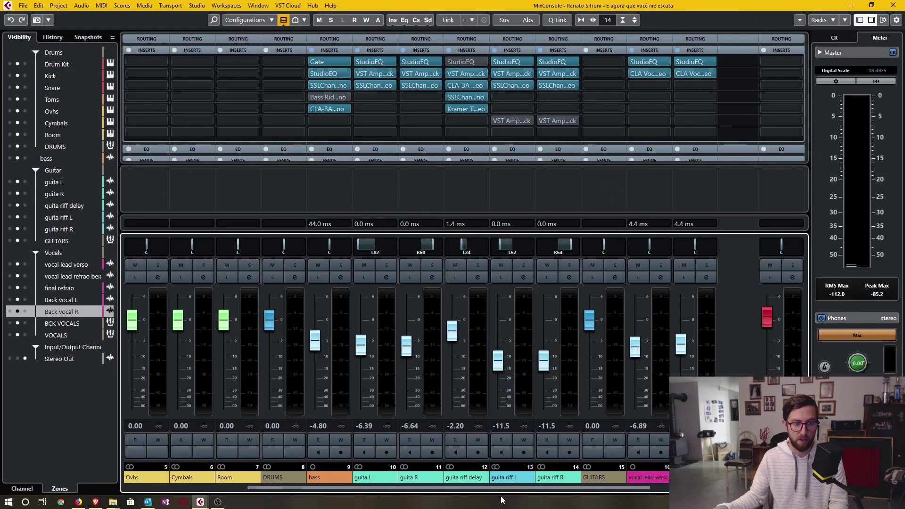
pyautogui.hscroll(-4, 464, 487)
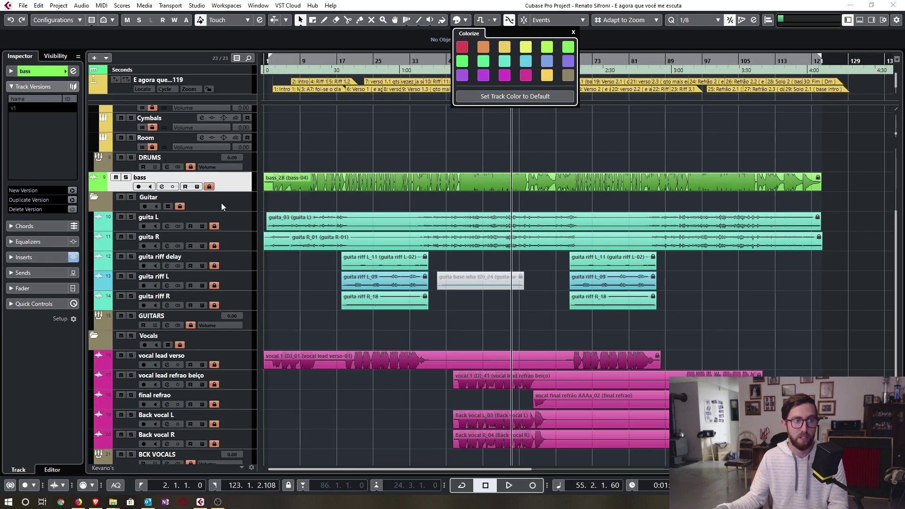
# - Color the five guitar tracks, from guita L through guita riff R, light blue
pyautogui.click(238, 220)
pyautogui.keyDown('shift'); pyautogui.click(245, 297); pyautogui.keyUp('shift')
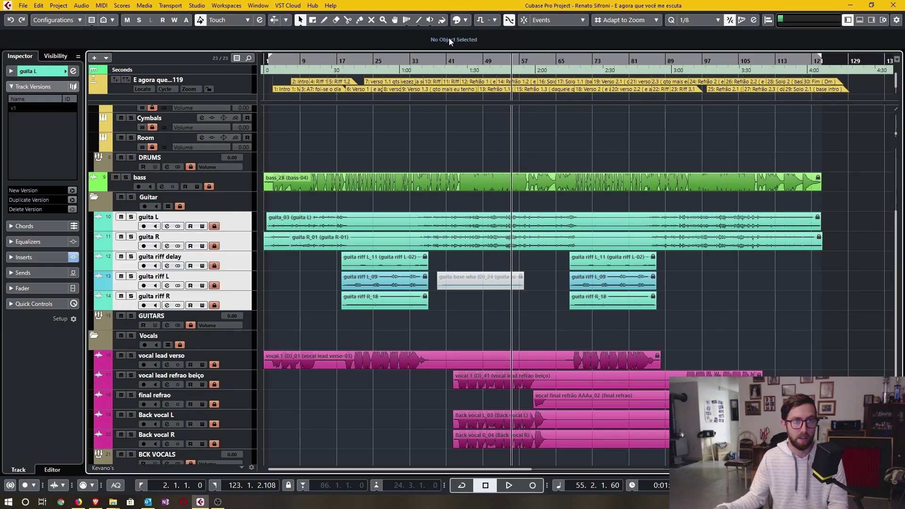
pyautogui.click(457, 20)
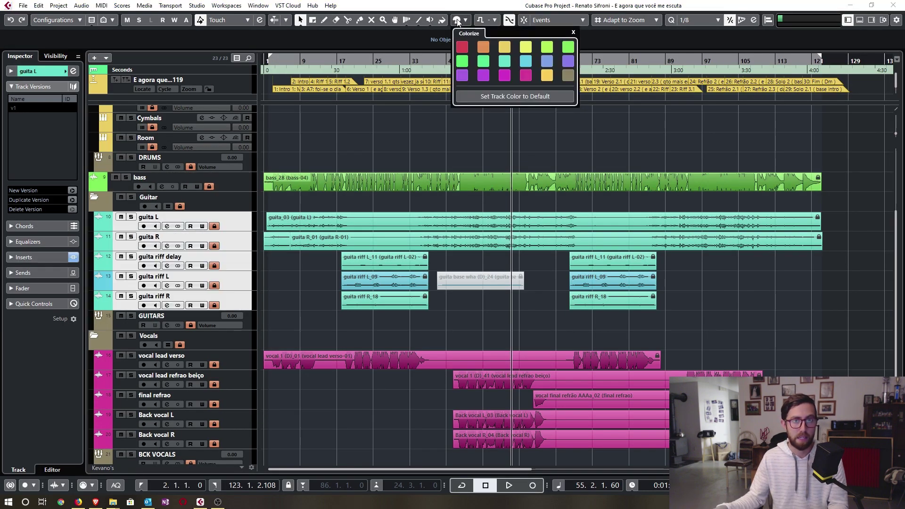
pyautogui.click(526, 63)
pyautogui.click(249, 236)
pyautogui.scroll(-3, 250, 238)
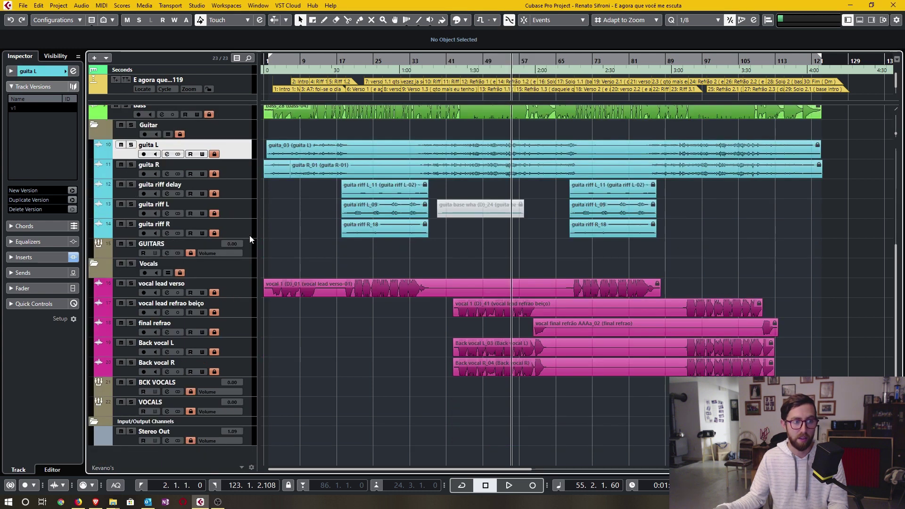
pyautogui.click(242, 294)
pyautogui.keyDown('shift'); pyautogui.click(240, 362); pyautogui.keyUp('shift')
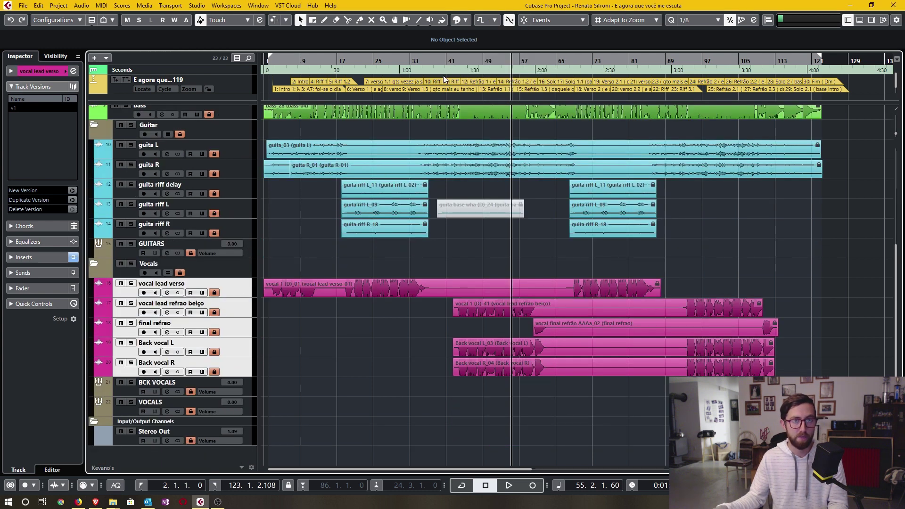
pyautogui.click(456, 20)
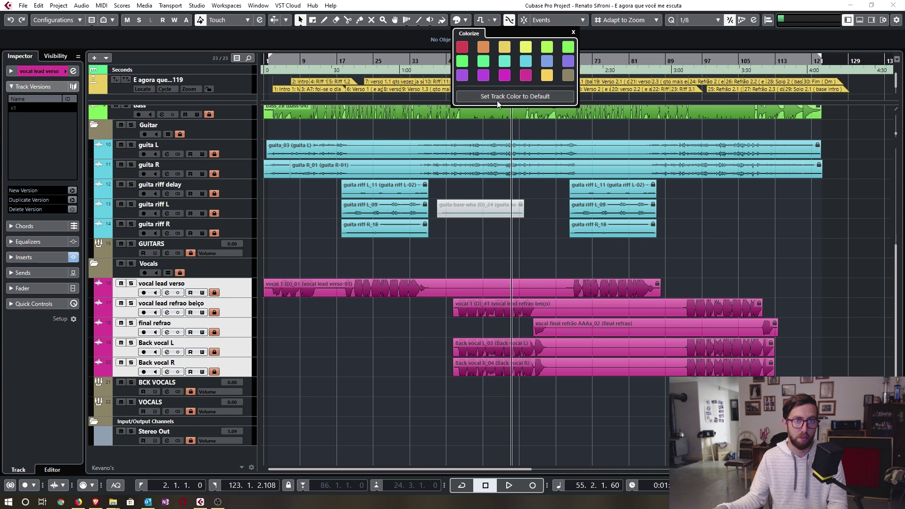
# - Color the Stereo Out channel red
pyautogui.click(453, 258)
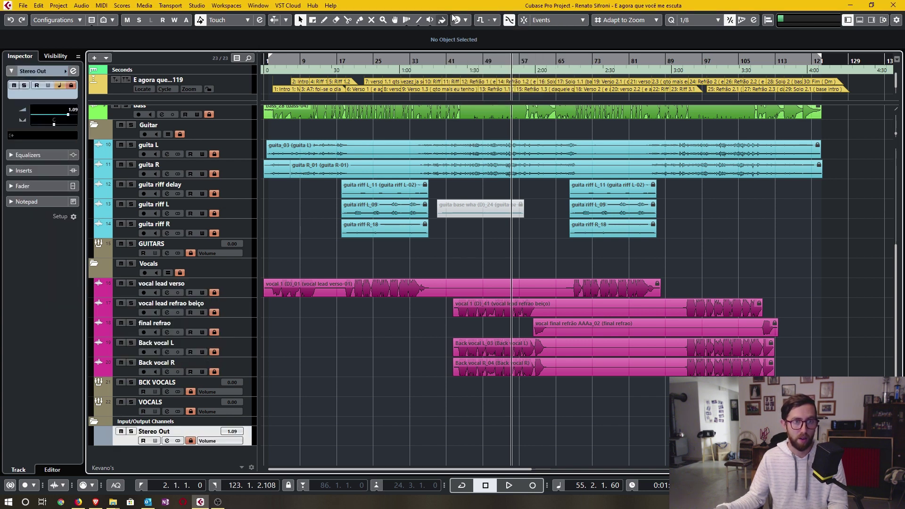
pyautogui.click(455, 19)
pyautogui.click(462, 47)
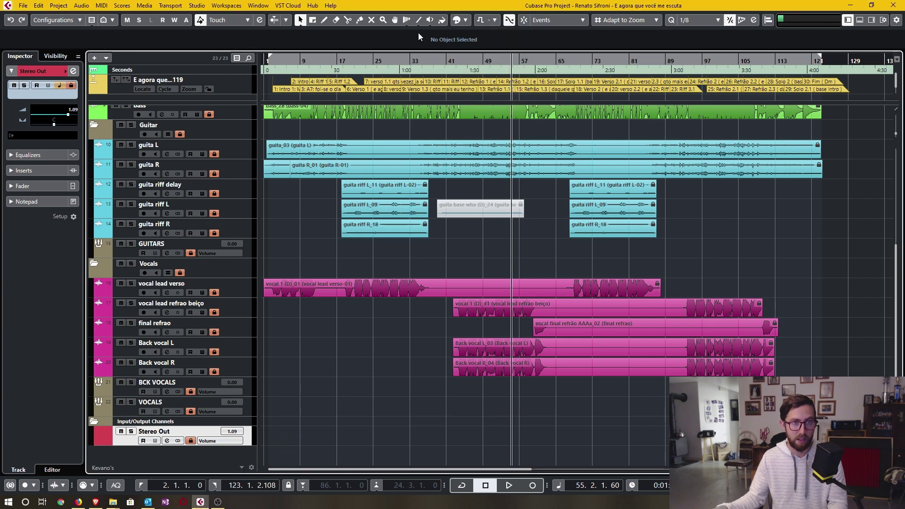
# - Try a green project color on the GUITARS group channel
pyautogui.click(235, 83)
pyautogui.click(456, 20)
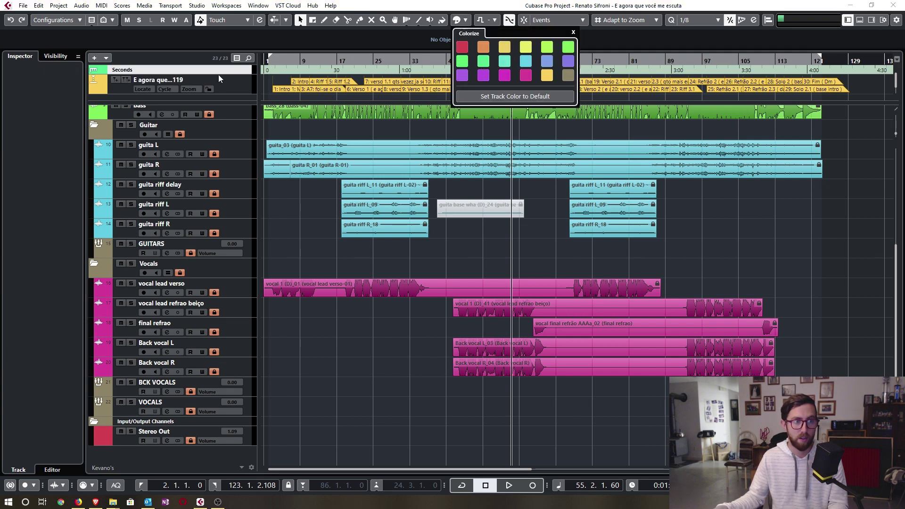
pyautogui.click(249, 248)
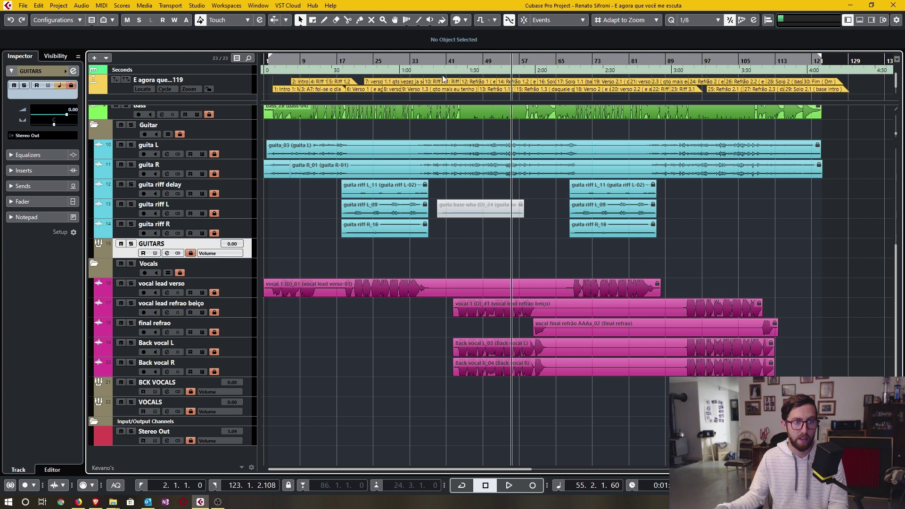
pyautogui.click(462, 21)
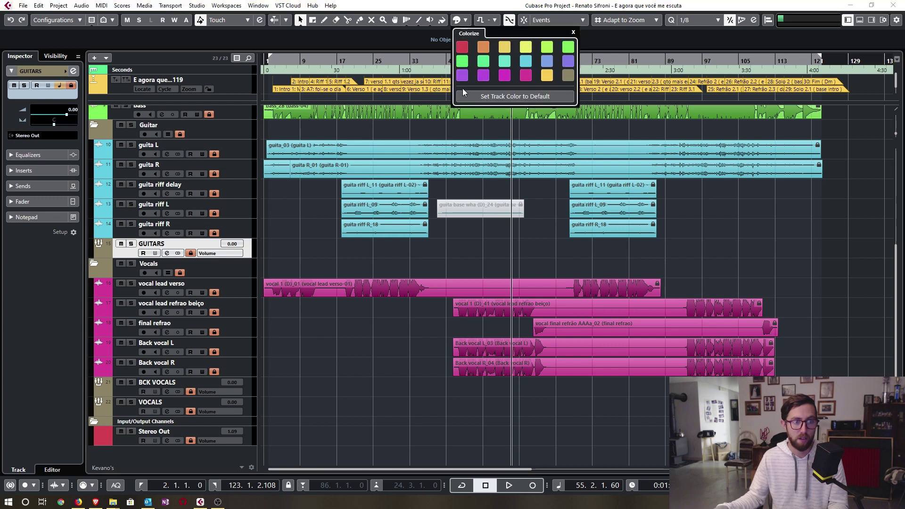
pyautogui.click(482, 64)
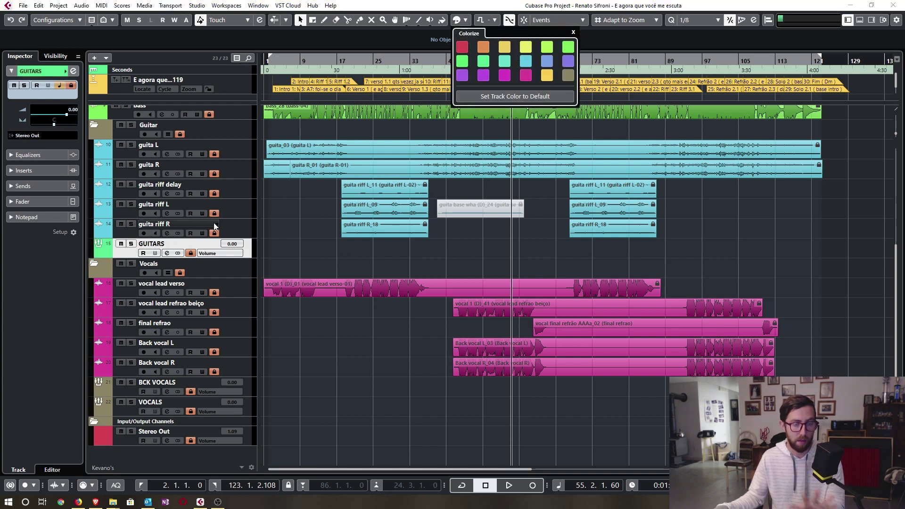
# - Open the Project Colors Setup and examine the named color set and the editing options of the Kick/Snare entry
pyautogui.doubleClick(488, 63)
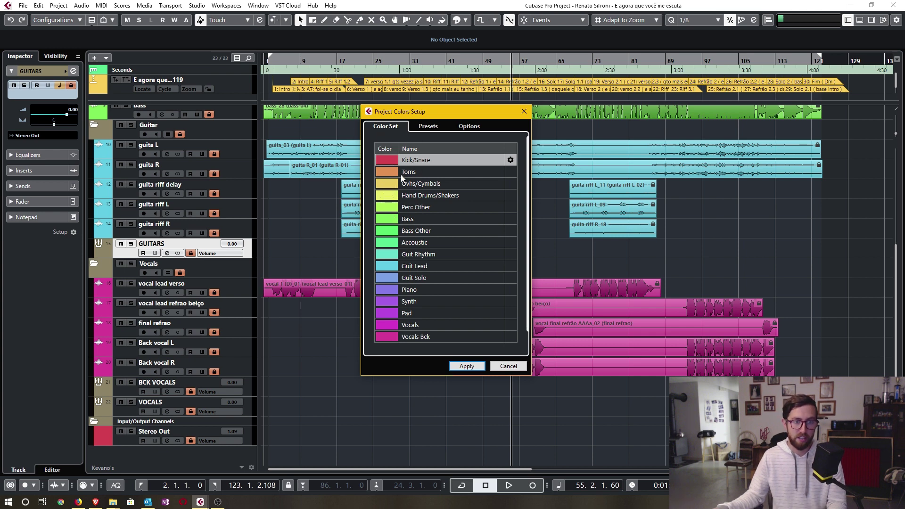
pyautogui.doubleClick(440, 160)
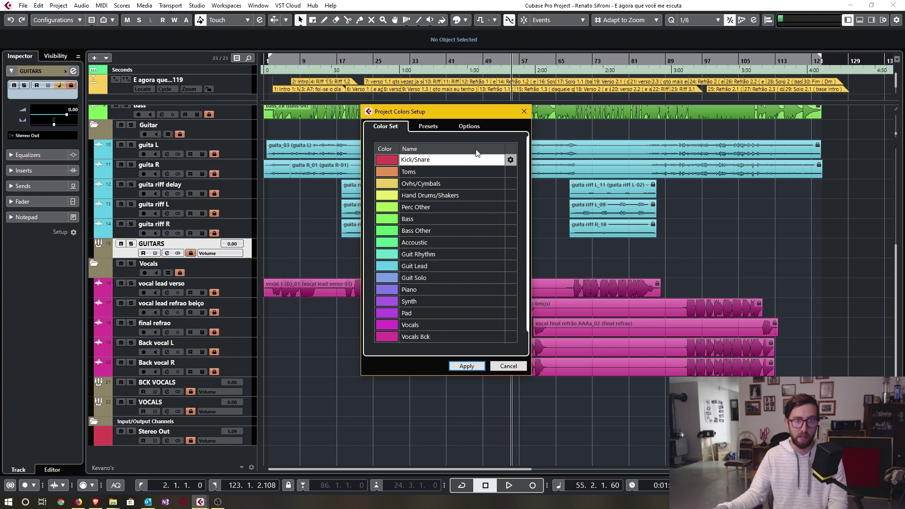
pyautogui.press('Return')
pyautogui.click(510, 161)
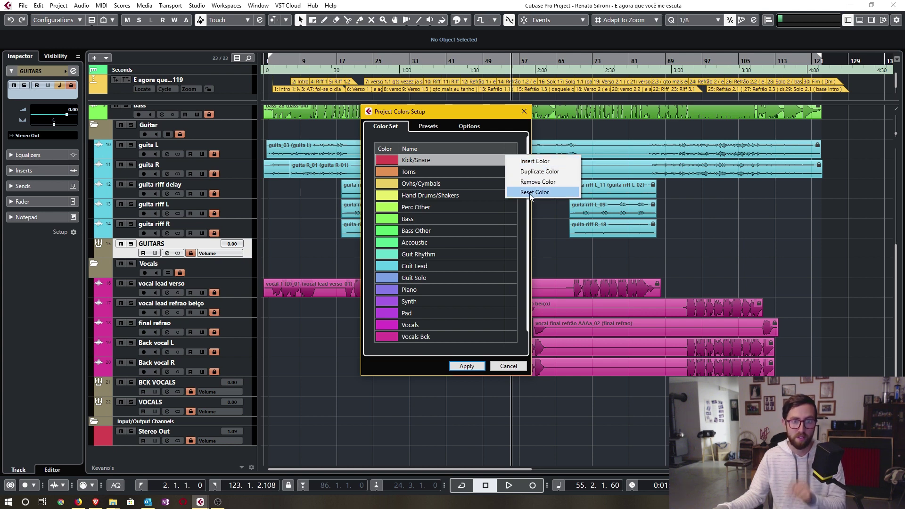
pyautogui.click(394, 161)
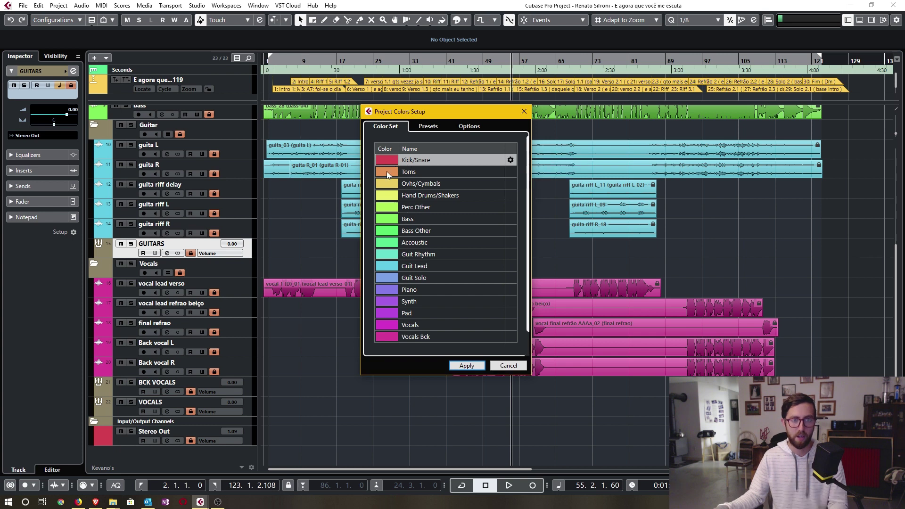
# - Examine the options for storing and resetting the default color set, and compare them with the named color list
pyautogui.click(465, 127)
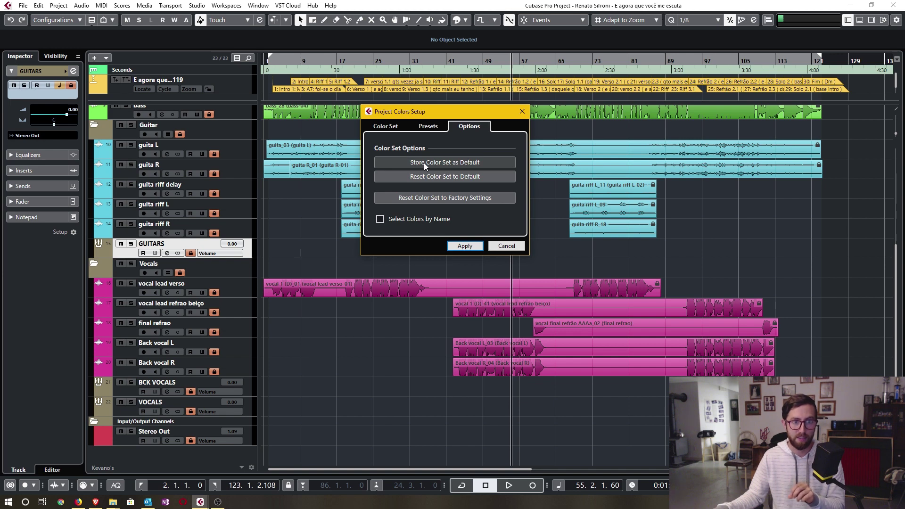
pyautogui.click(395, 130)
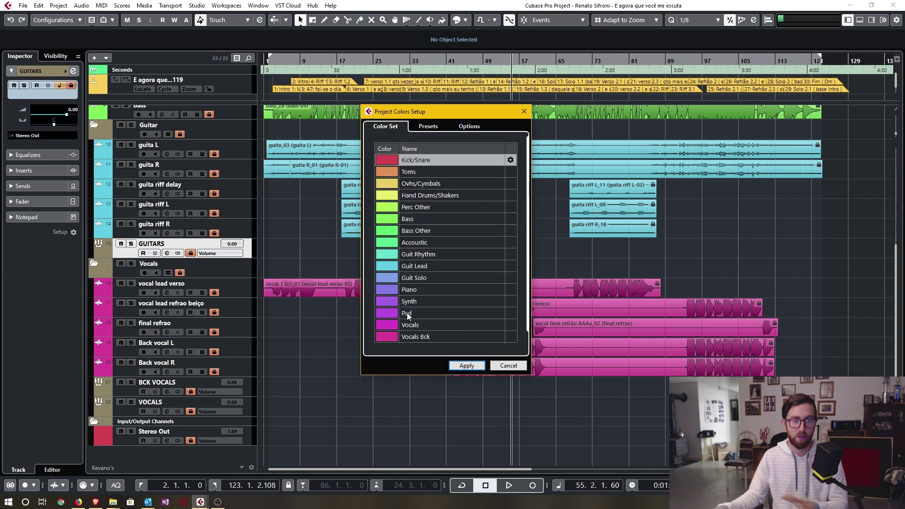
pyautogui.click(469, 127)
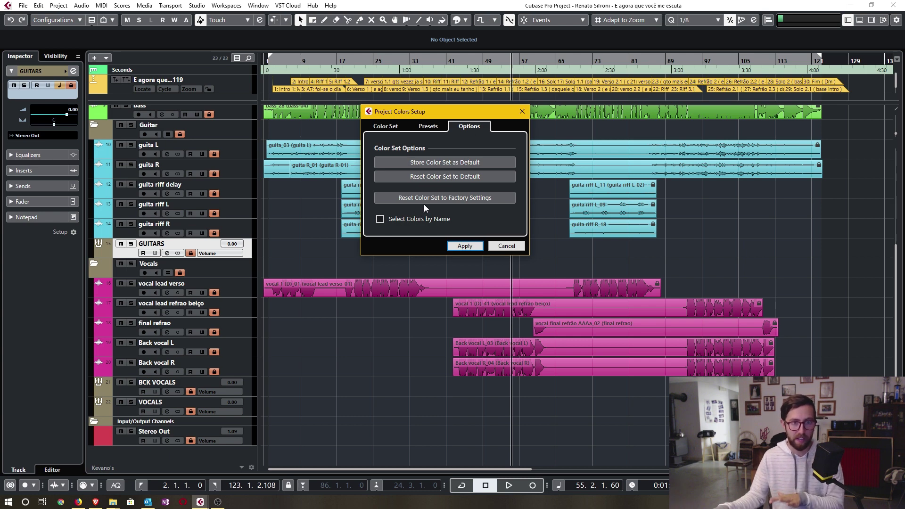
pyautogui.click(386, 126)
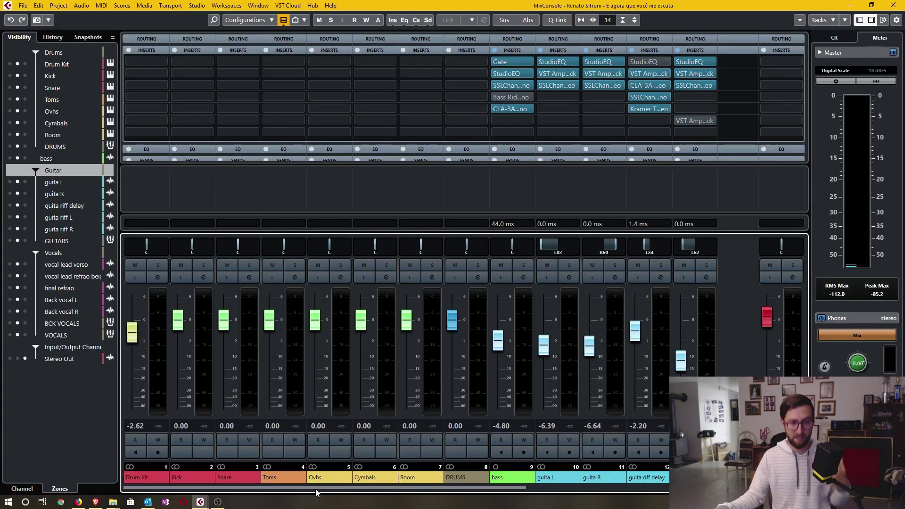
# - Examine the color-coded channels across the MixConsole, from the drum outputs to the vocals
pyautogui.hscroll(8, 316, 488)
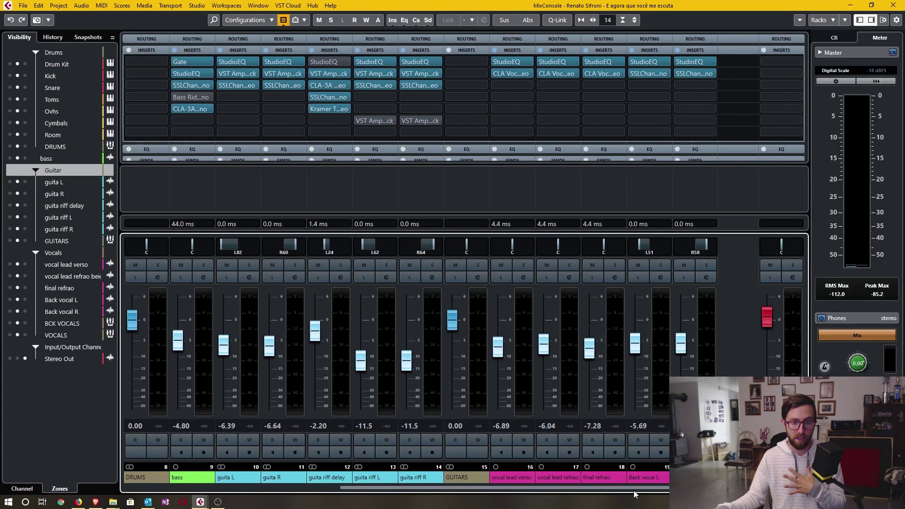
pyautogui.hscroll(-8, 319, 489)
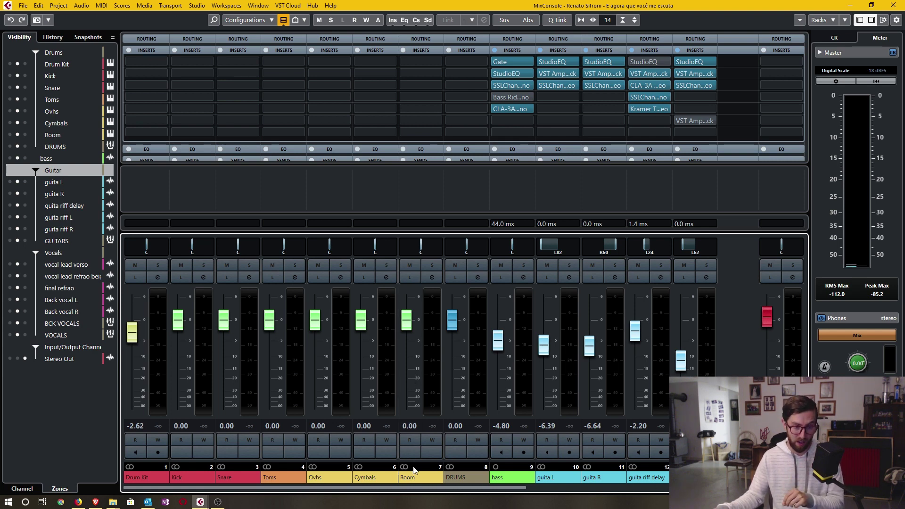
pyautogui.hscroll(2, 428, 488)
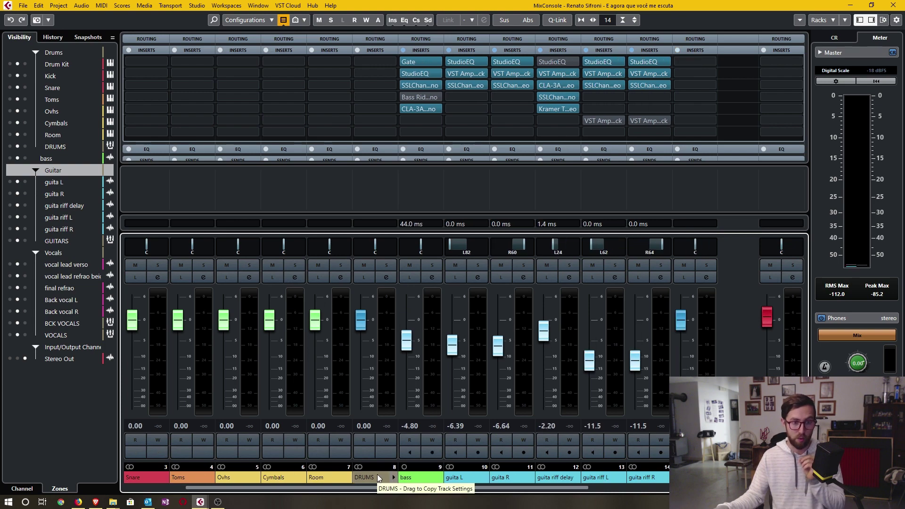
# - Return to the project window and select the GUITARS group channel while reviewing the colored track list
pyautogui.press('F3')
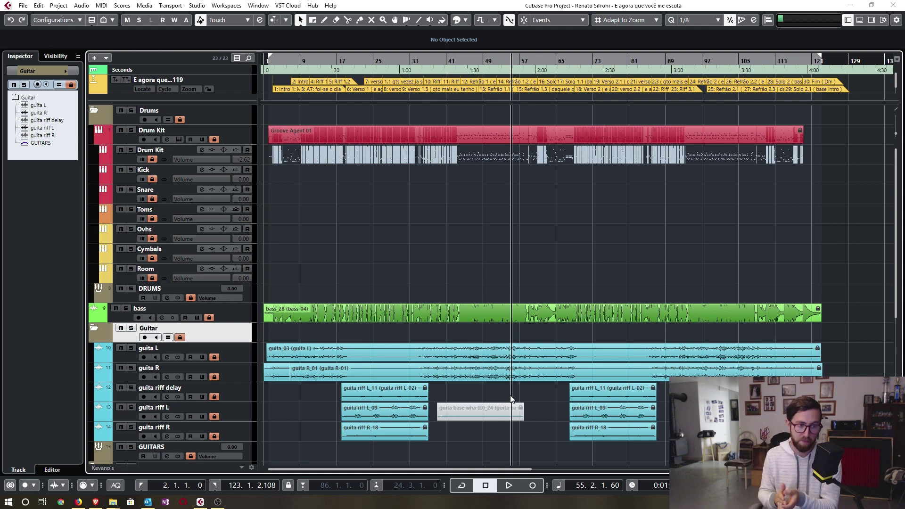
pyautogui.scroll(-5, 565, 298)
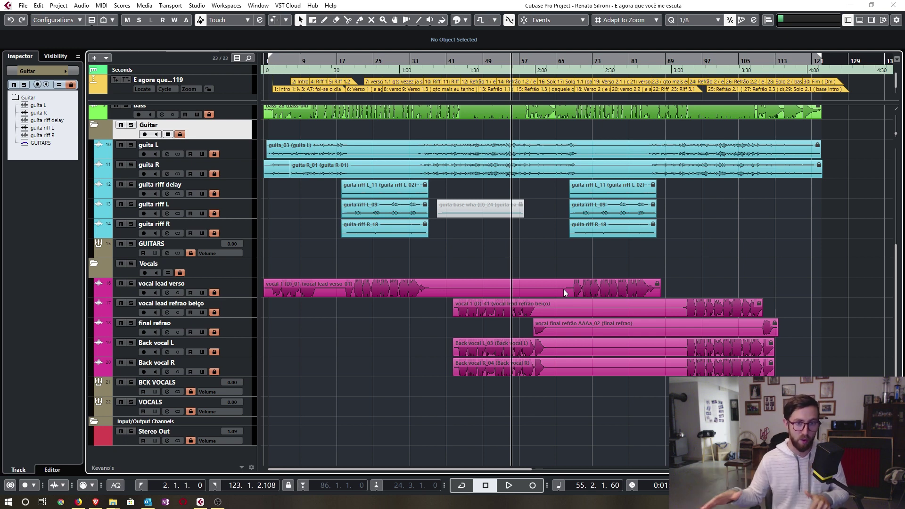
pyautogui.click(453, 249)
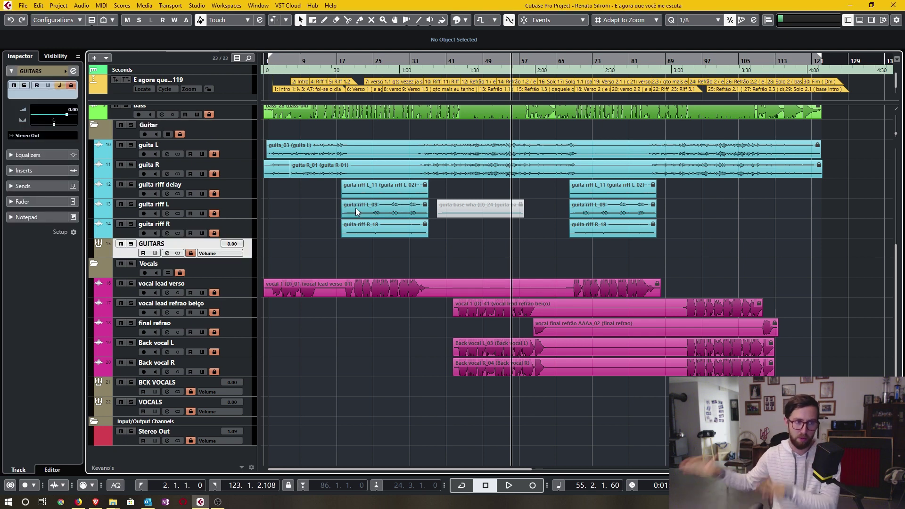